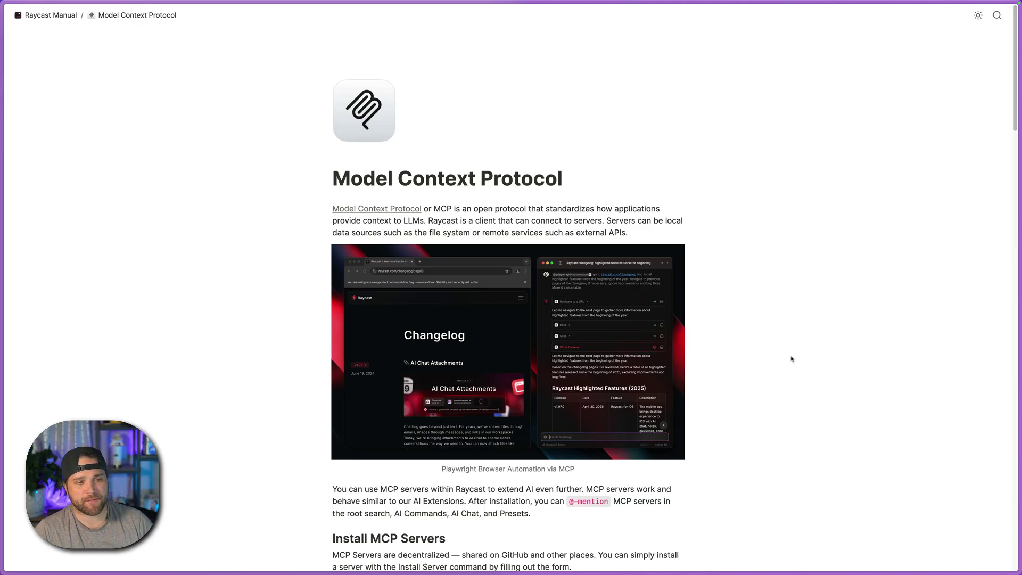
Scroll the MCP manual page down to the Install MCP Servers section.
{"action": "scroll", "coordinate": [726, 359], "scroll_direction": "down", "scroll_amount": 8}
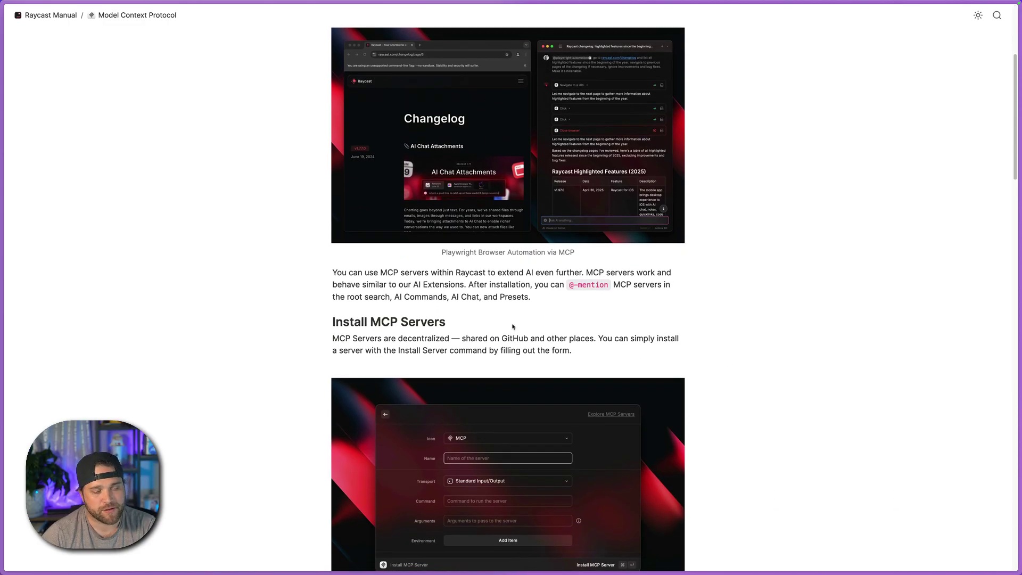
{"action": "left_click", "coordinate": [54, 140]}
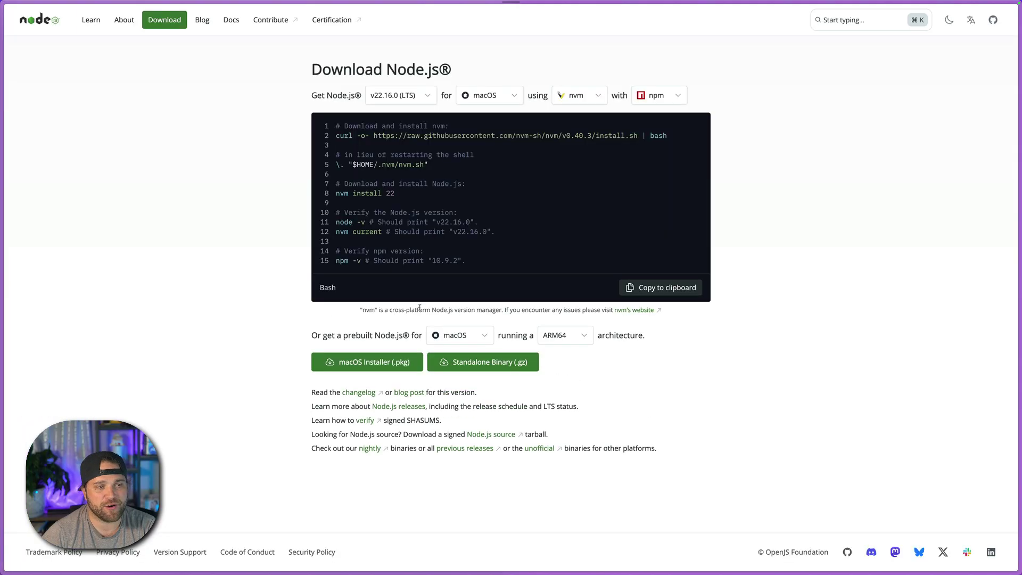
{"action": "key", "text": "super+l"}
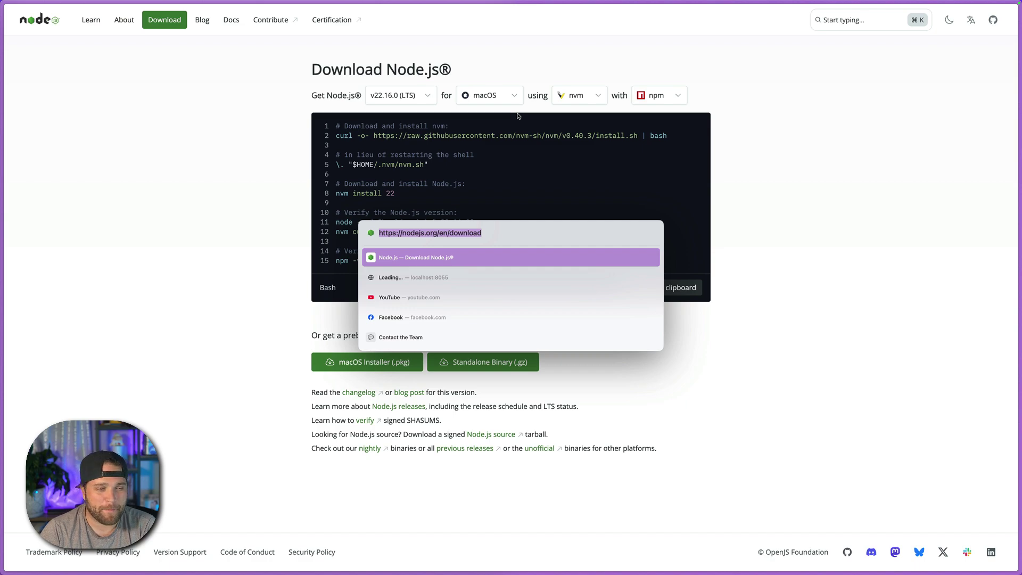
{"action": "key", "text": "Escape"}
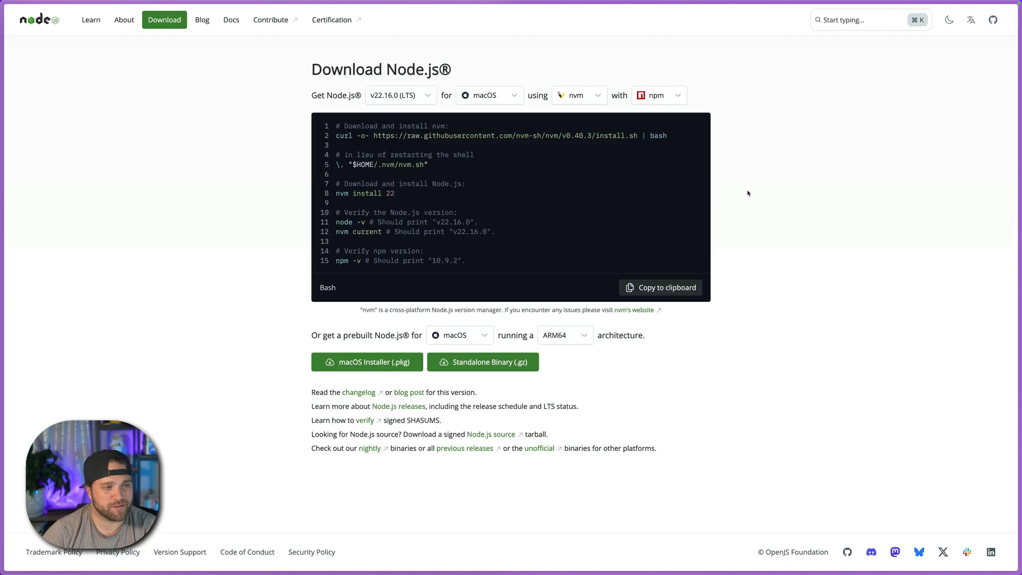
{"action": "key", "text": "super+l"}
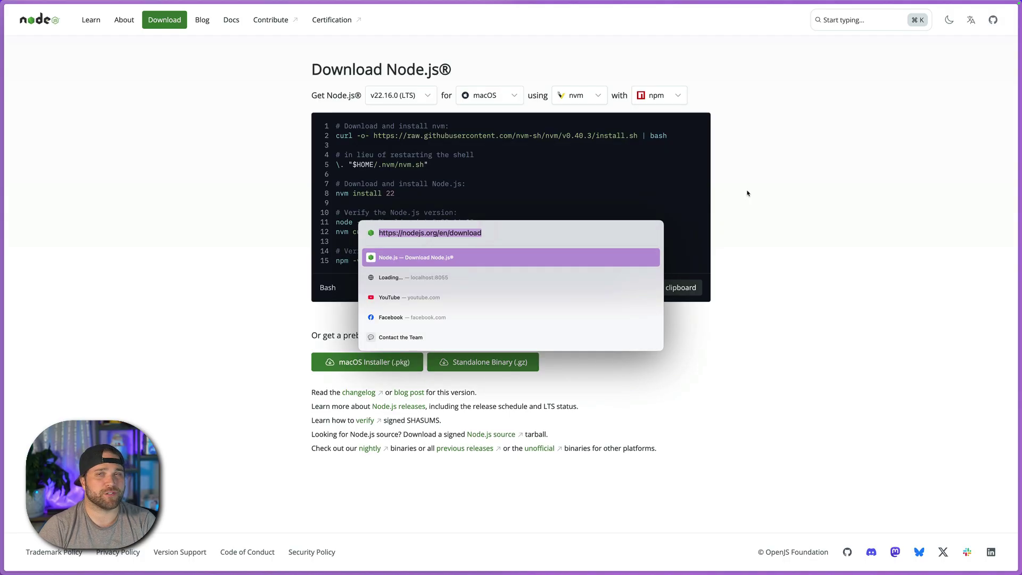
{"action": "key", "text": "Escape"}
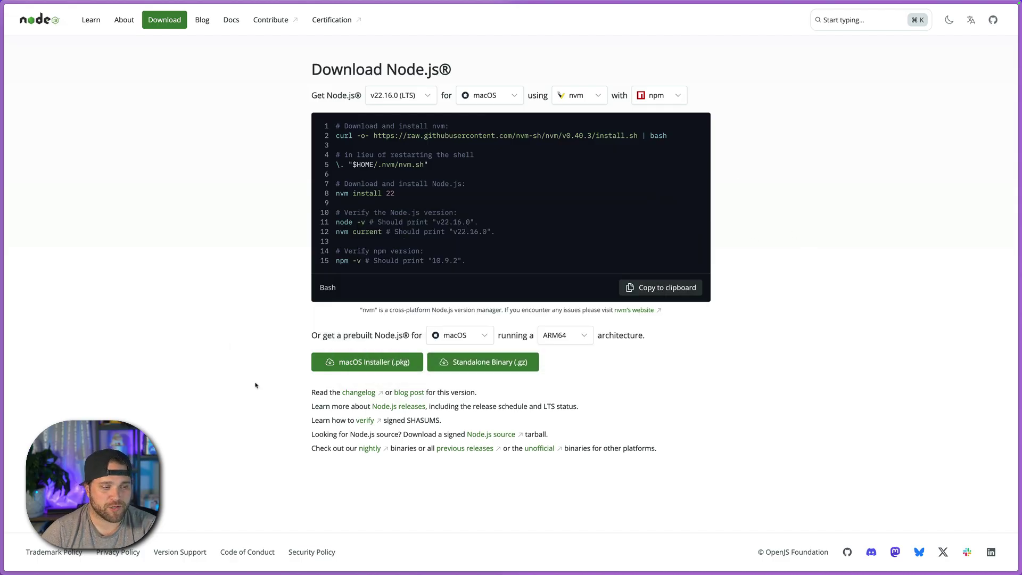
{"action": "mouse_move", "coordinate": [6, 298]}
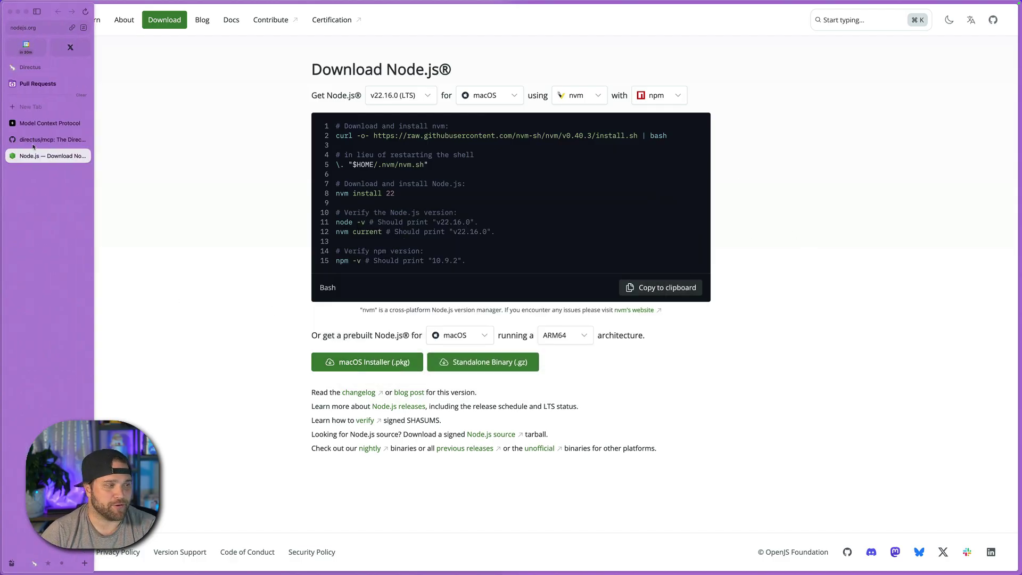
Return to the Raycast Manual MCP page and review the Pro tip JSON config example.
{"action": "left_click", "coordinate": [38, 131]}
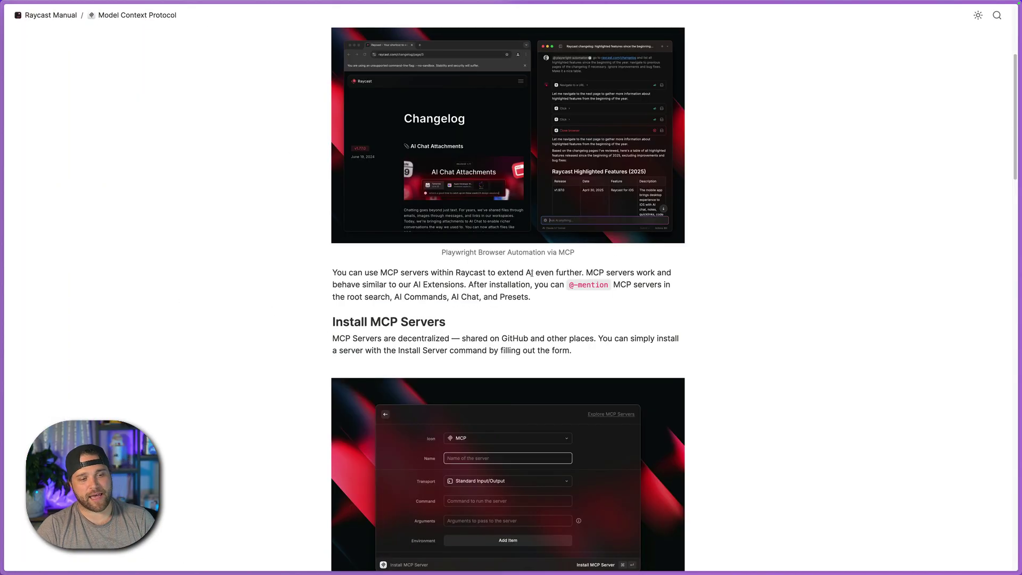
{"action": "scroll", "coordinate": [693, 291], "scroll_direction": "up", "scroll_amount": 4}
{"action": "scroll", "coordinate": [694, 291], "scroll_direction": "down", "scroll_amount": 15}
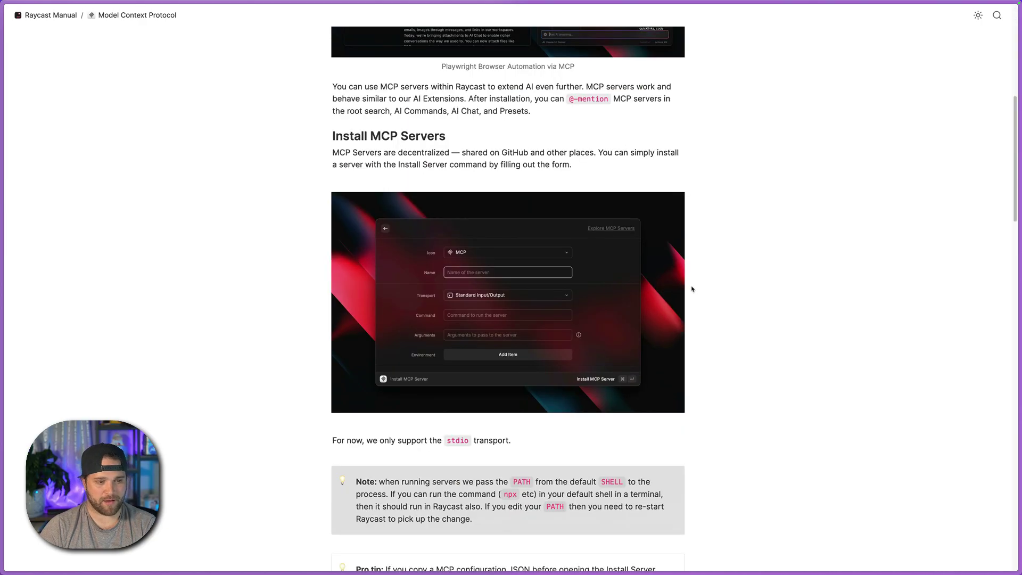
{"action": "scroll", "coordinate": [695, 292], "scroll_direction": "down", "scroll_amount": 2}
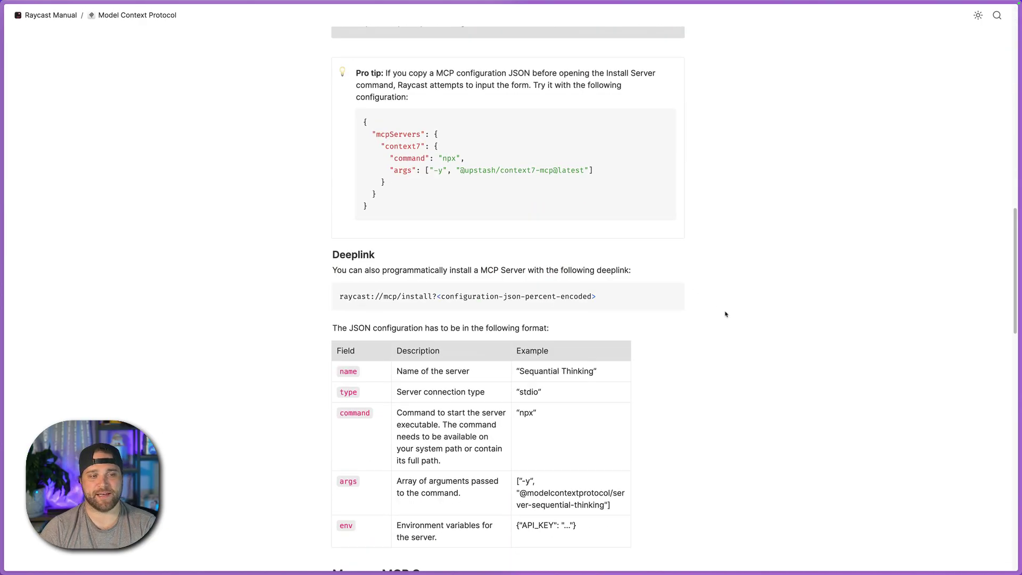
{"action": "left_click_drag", "start_coordinate": [448, 227], "coordinate": [452, 183]}
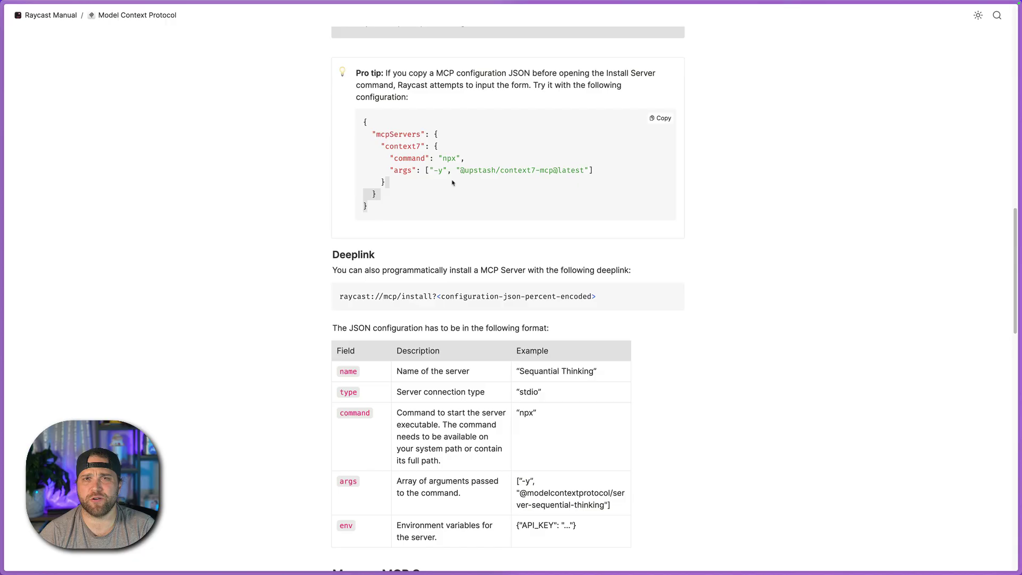
Copy the token-based Directus MCP configuration from the directus/mcp GitHub README.
{"action": "mouse_move", "coordinate": [2, 154]}
{"action": "left_click", "coordinate": [42, 154]}
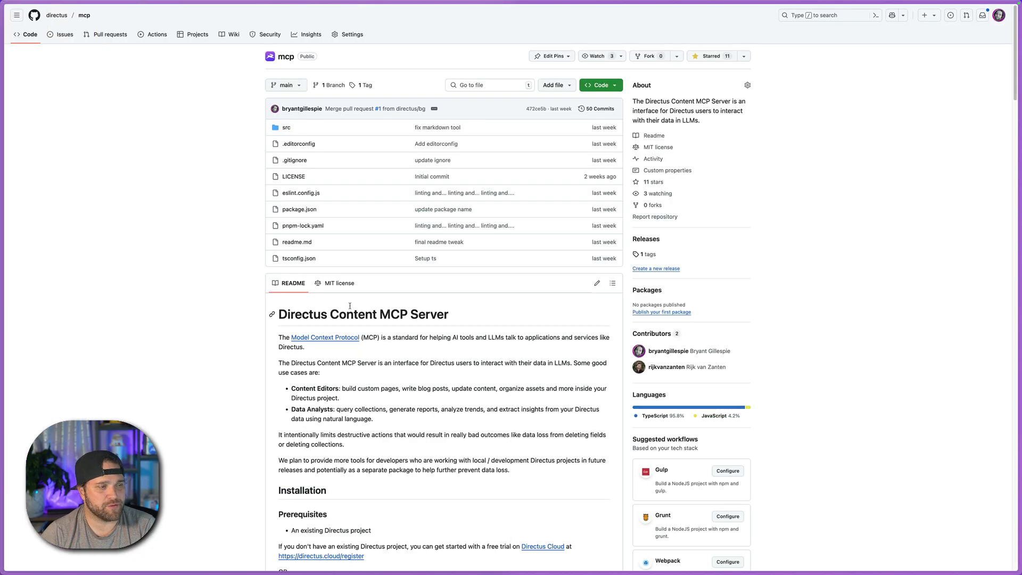
{"action": "scroll", "coordinate": [372, 314], "scroll_direction": "down", "scroll_amount": 15}
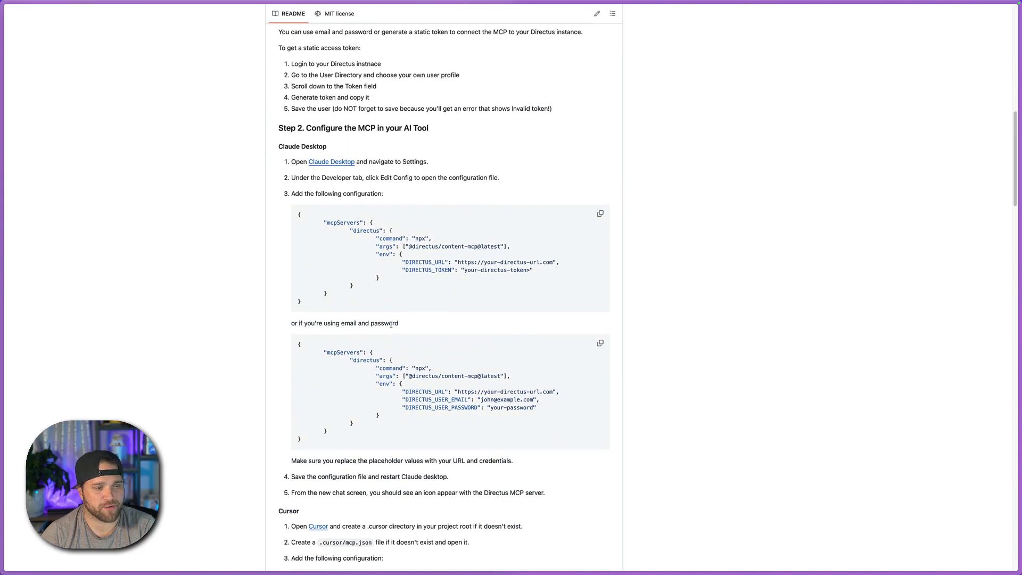
{"action": "left_click", "coordinate": [600, 215]}
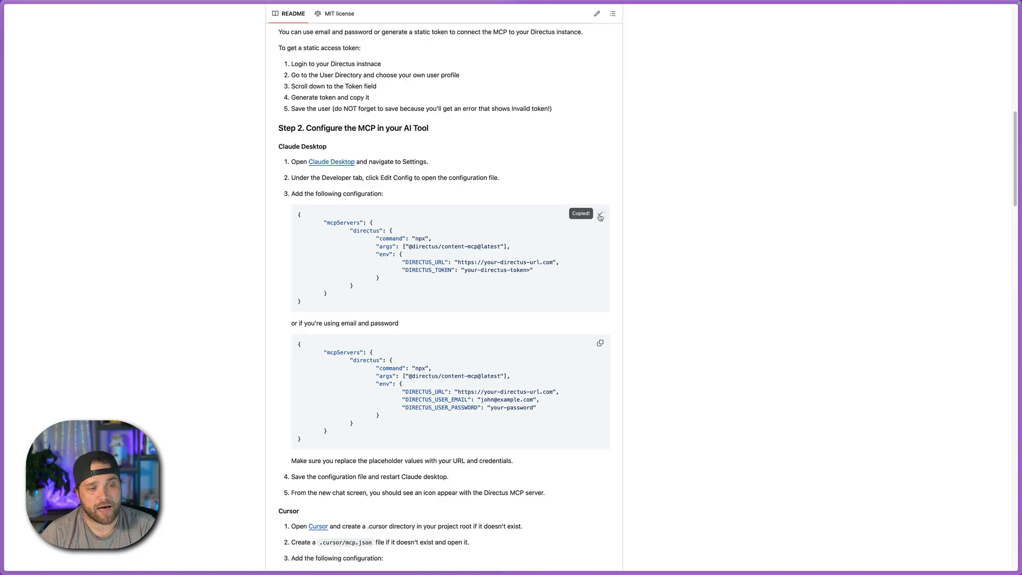
{"action": "key", "text": "alt+space"}
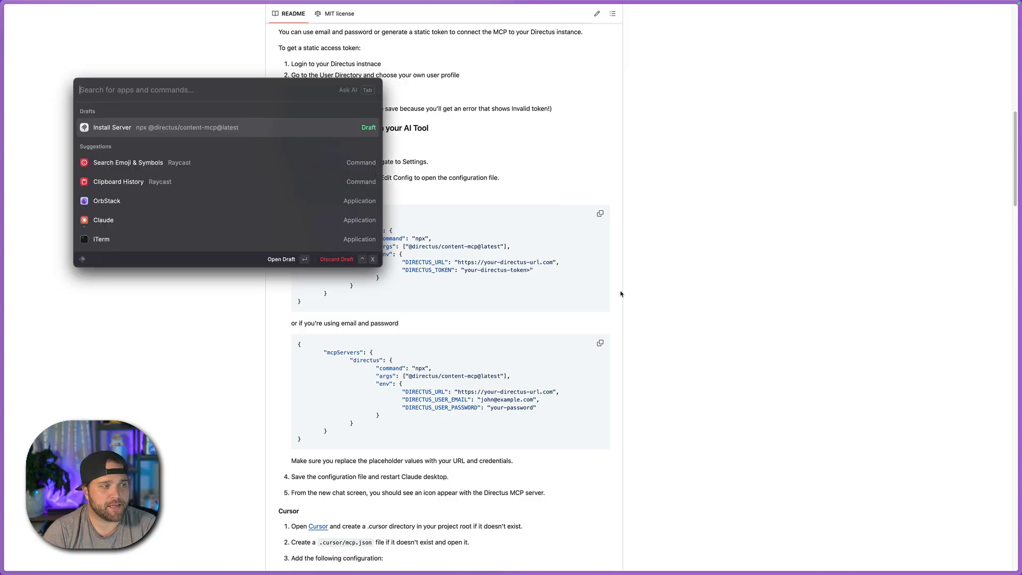
{"action": "key", "text": "Return"}
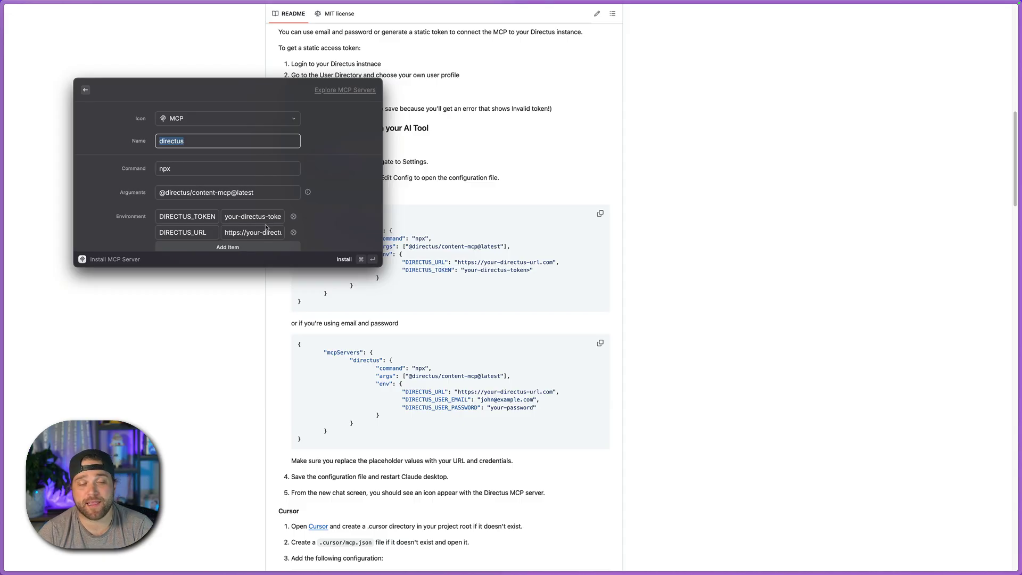
{"action": "scroll", "coordinate": [267, 210], "scroll_direction": "down", "scroll_amount": 2}
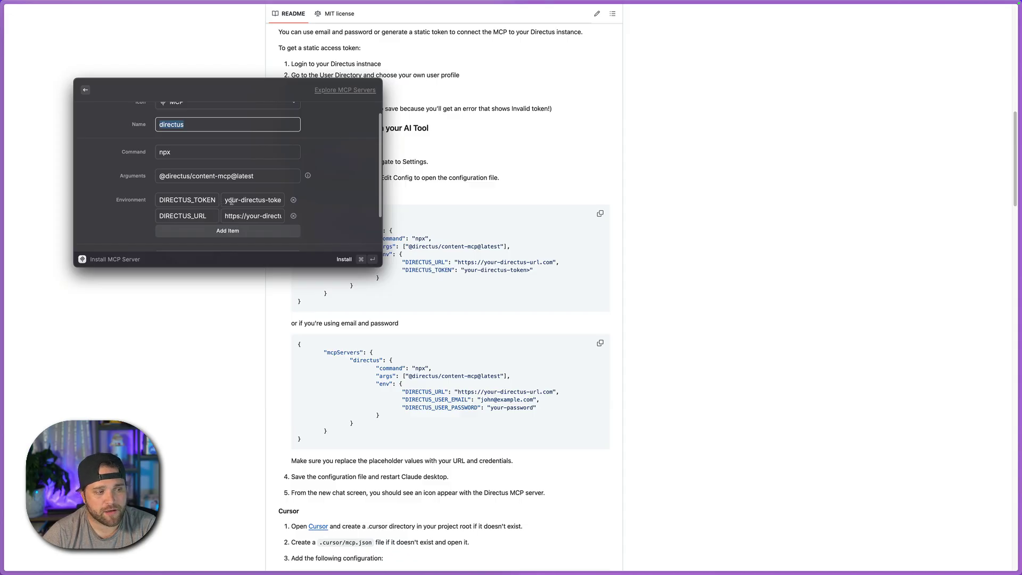
{"action": "left_click", "coordinate": [719, 169]}
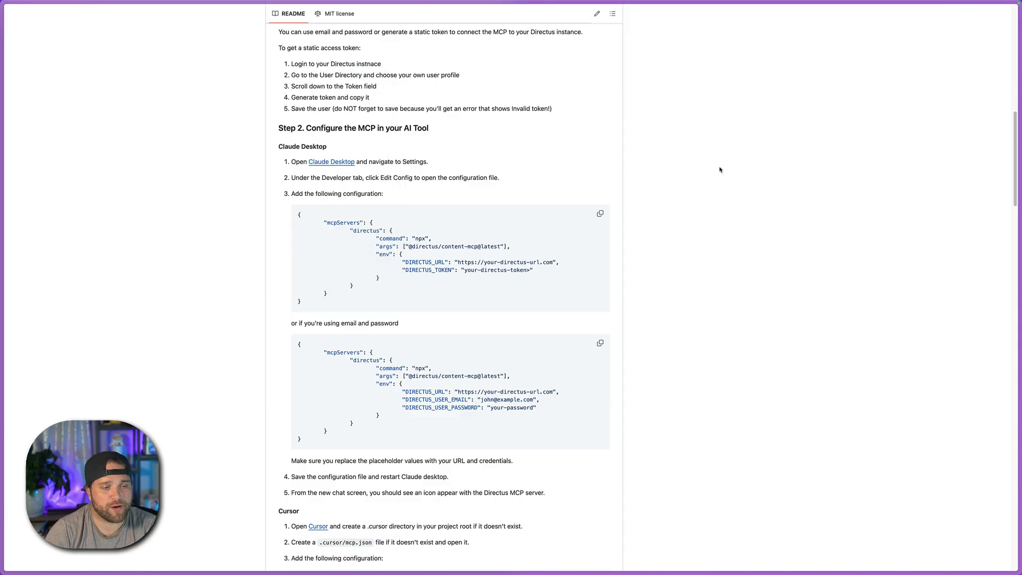
Load the Simple CMS Directus admin site in a new browser tab.
{"action": "key", "text": "super+t"}
{"action": "key", "text": "Return"}
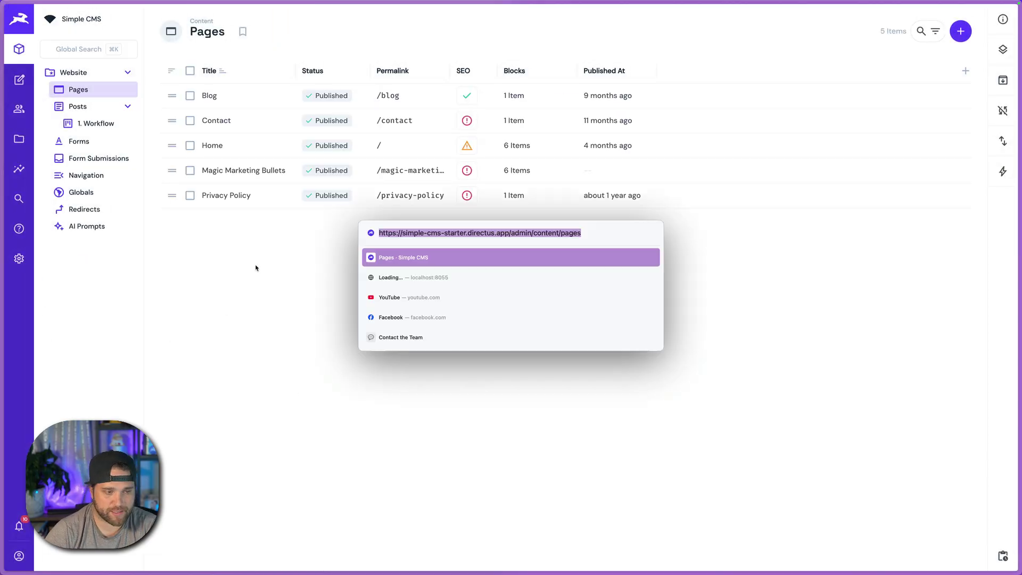
{"action": "left_click", "coordinate": [456, 232]}
{"action": "left_click_drag", "start_coordinate": [466, 233], "coordinate": [516, 233]}
{"action": "left_click", "coordinate": [393, 384]}
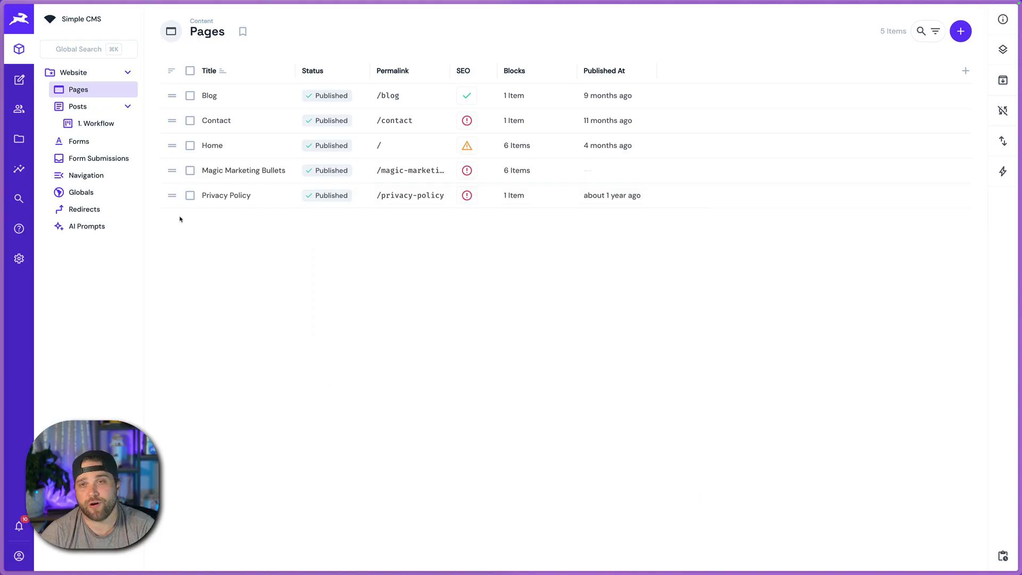
Regenerate the administrator user's access token in User Directory and save the user.
{"action": "left_click", "coordinate": [19, 109]}
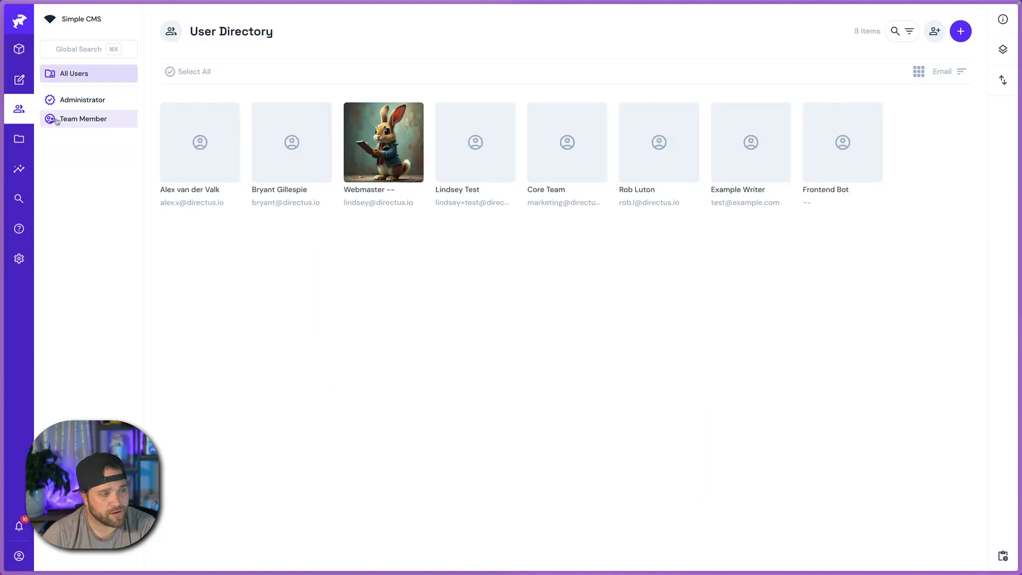
{"action": "left_click", "coordinate": [264, 175]}
{"action": "scroll", "coordinate": [450, 450], "scroll_direction": "down", "scroll_amount": 15}
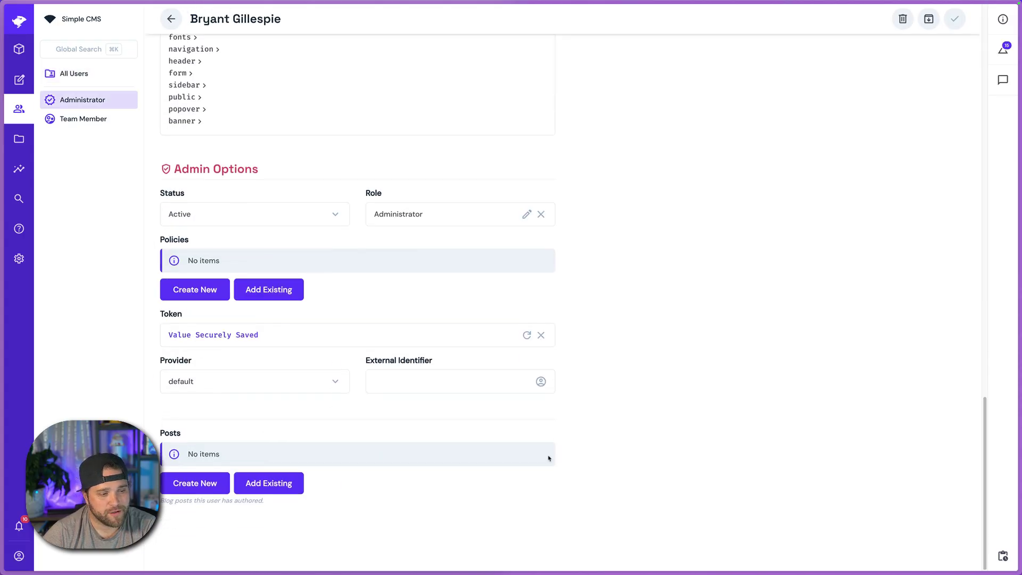
{"action": "left_click", "coordinate": [527, 335]}
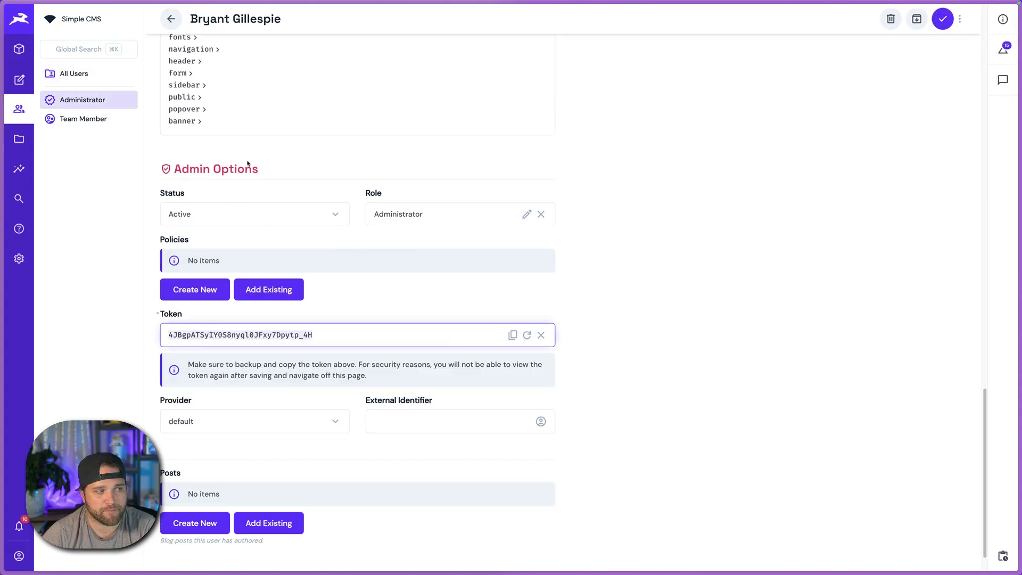
{"action": "left_click", "coordinate": [943, 18]}
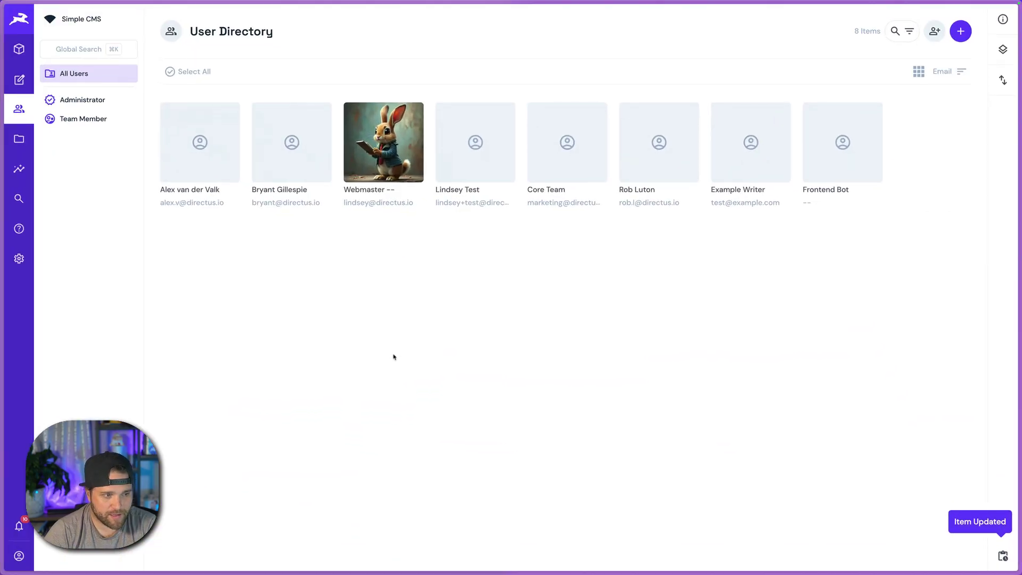
Paste the new Directus token into DIRECTUS_TOKEN in the Install MCP Server form.
{"action": "key", "text": "alt+space"}
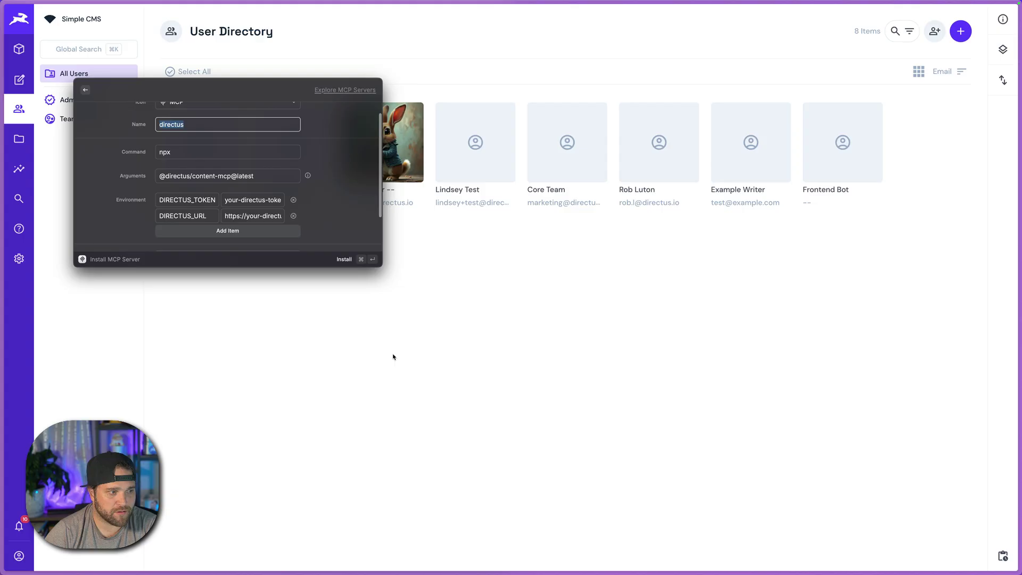
{"action": "triple_click", "coordinate": [242, 201]}
{"action": "key", "text": "super+v"}
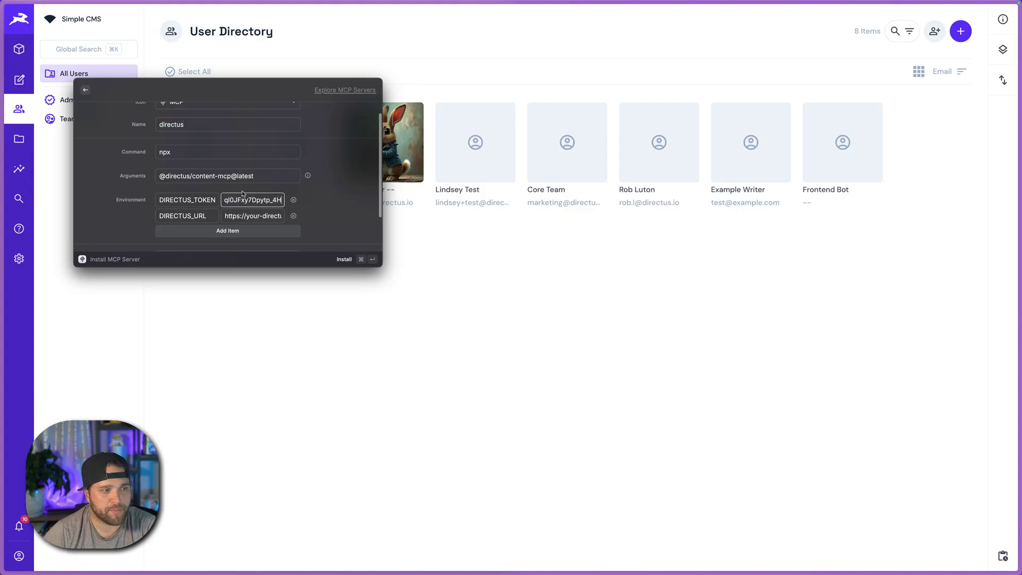
{"action": "left_click", "coordinate": [272, 216]}
{"action": "double_click", "coordinate": [272, 216]}
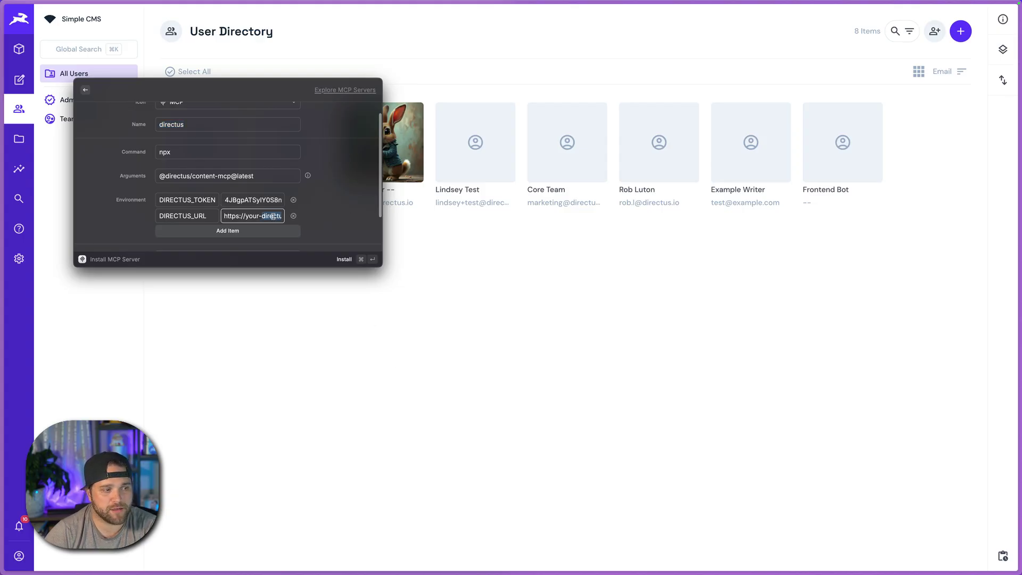
Set DIRECTUS_URL to the simple-cms-starter.directus.app project address and install the server.
{"action": "left_click", "coordinate": [520, 321]}
{"action": "key", "text": "super+l"}
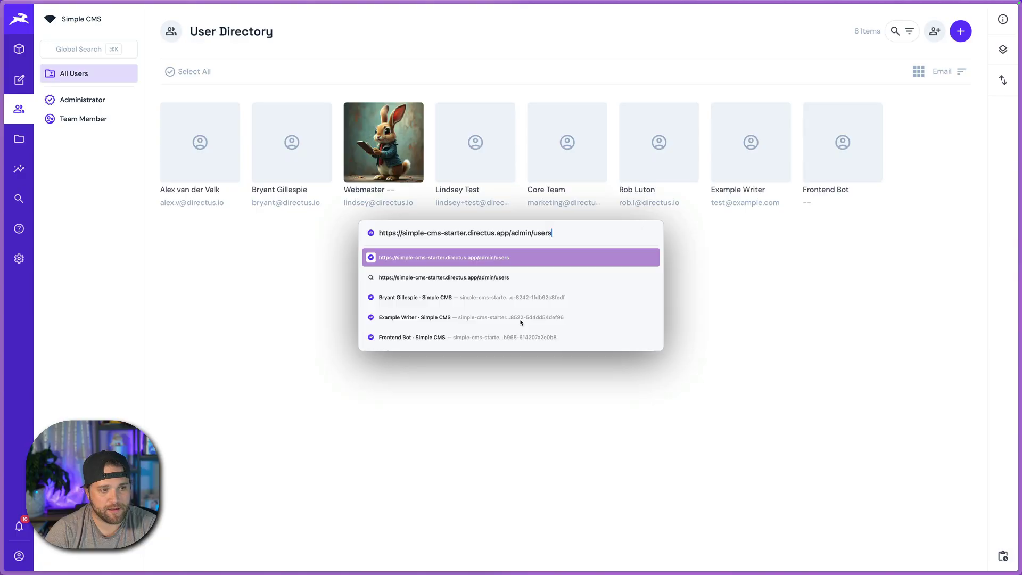
{"action": "left_click_drag", "start_coordinate": [510, 233], "coordinate": [340, 222]}
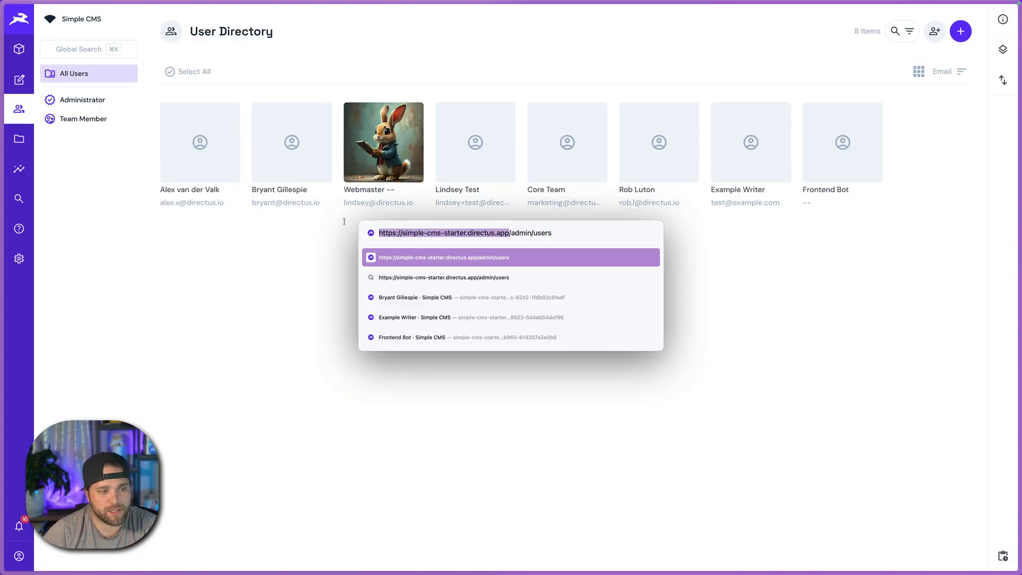
{"action": "key", "text": "alt+space"}
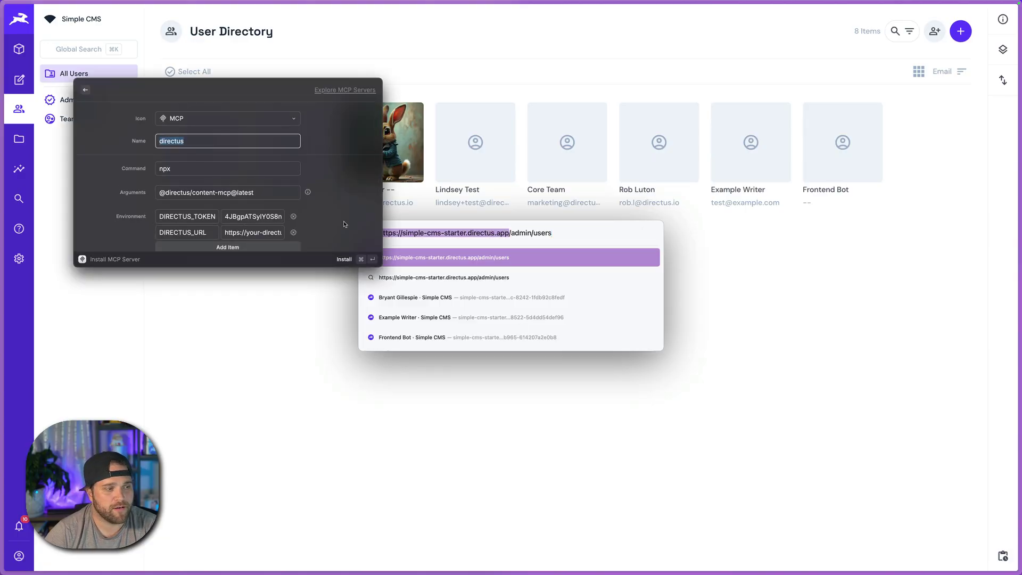
{"action": "left_click", "coordinate": [253, 229]}
{"action": "key", "text": "super+v"}
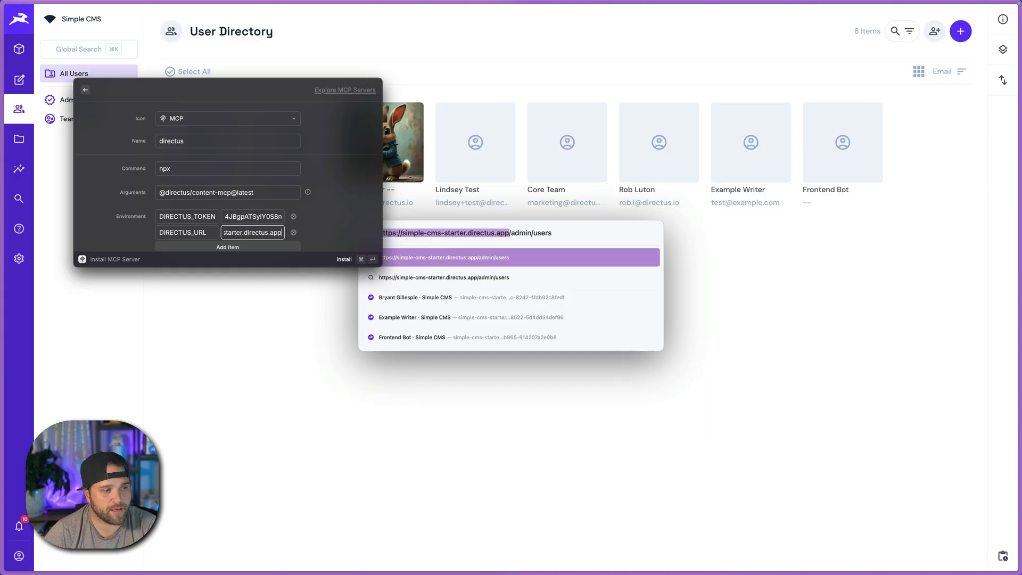
{"action": "key", "text": "super+Return"}
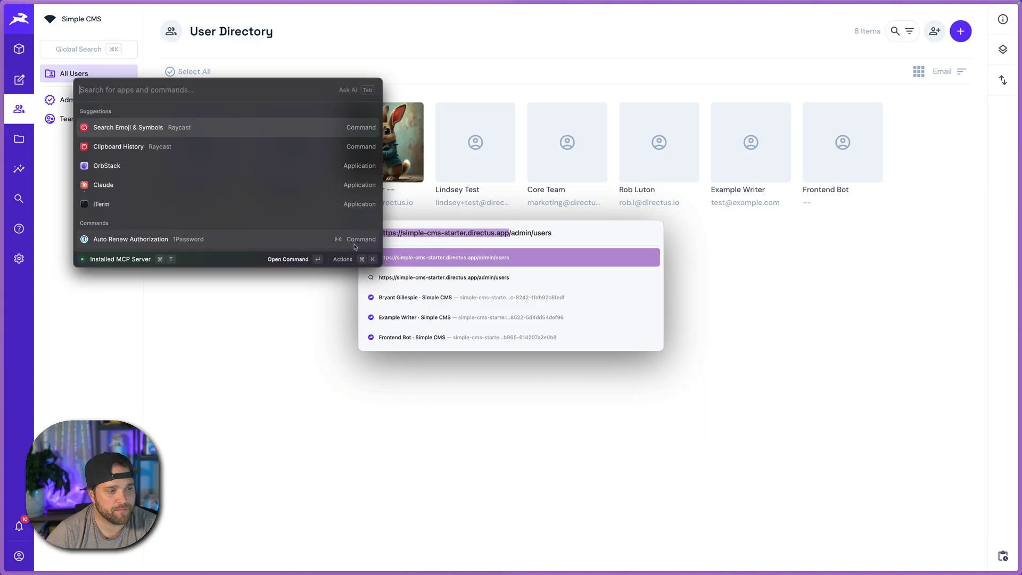
{"action": "left_click", "coordinate": [676, 347]}
{"action": "key", "text": "alt+space"}
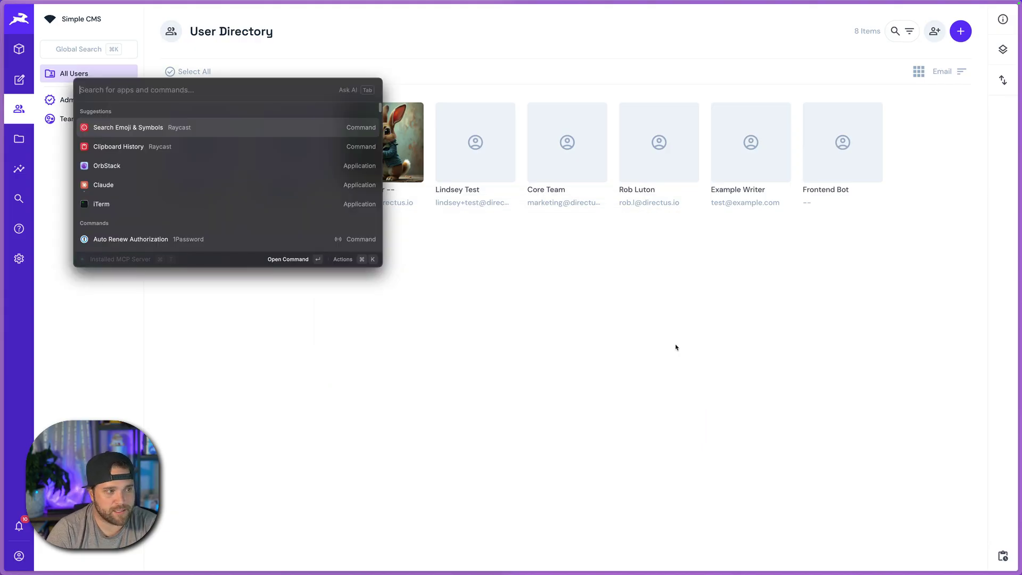
{"action": "left_click_drag", "start_coordinate": [232, 83], "coordinate": [522, 173]}
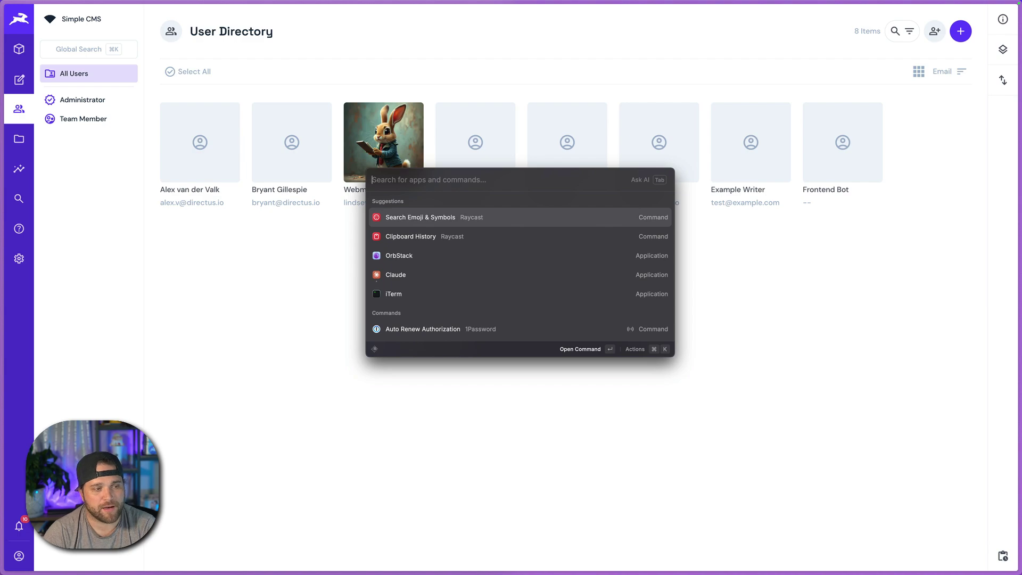
{"action": "type", "text": "@directus"}
{"action": "key", "text": "Return"}
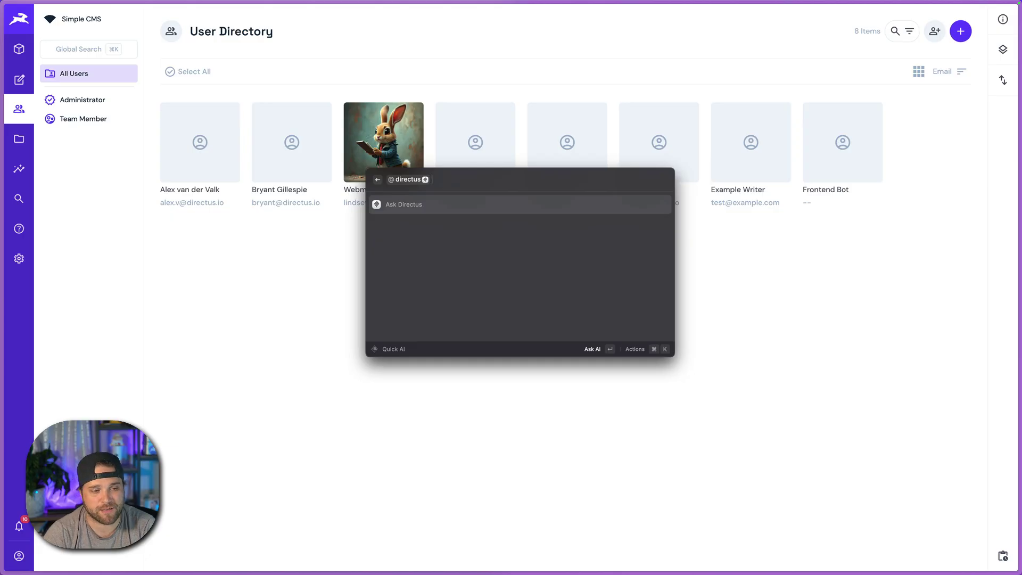
{"action": "type", "text": "how many files are in"}
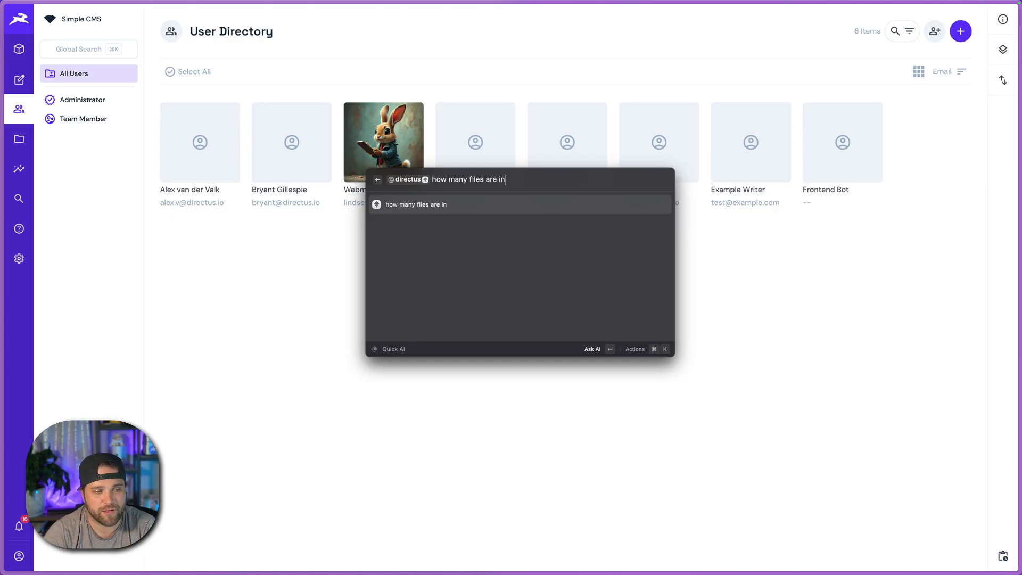
{"action": "type", "text": " my di"}
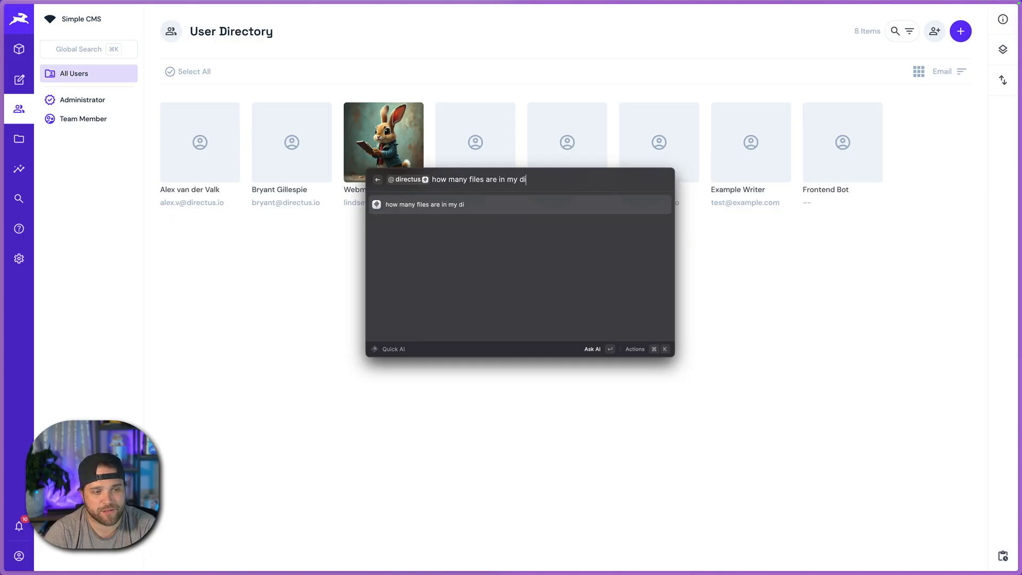
{"action": "type", "text": "rectus cms"}
{"action": "key", "text": "Return"}
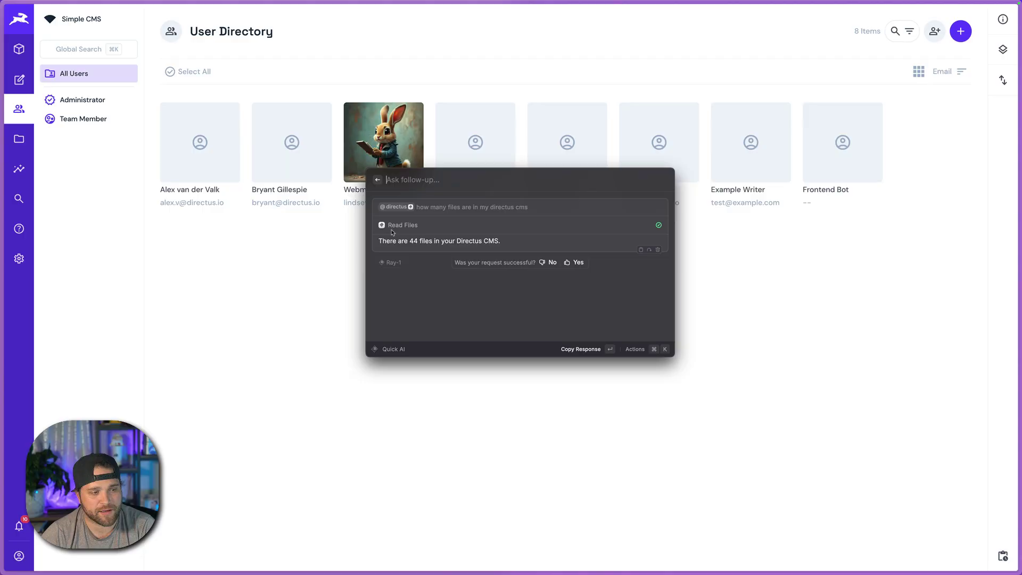
Highlight part of the answer, then reopen the launcher into a Directus AI chat.
{"action": "left_click_drag", "start_coordinate": [469, 240], "coordinate": [505, 241]}
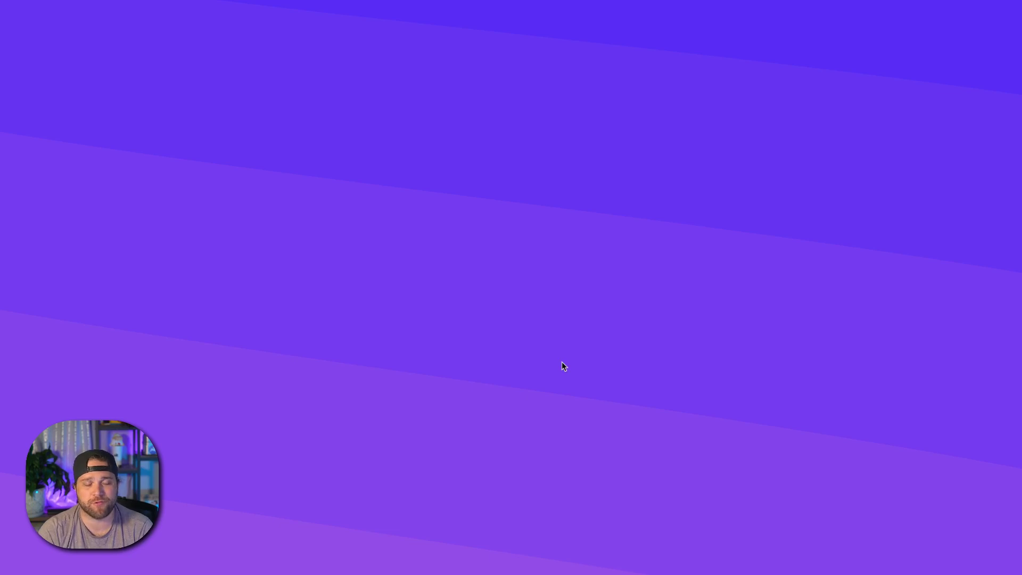
{"action": "key", "text": "alt+space"}
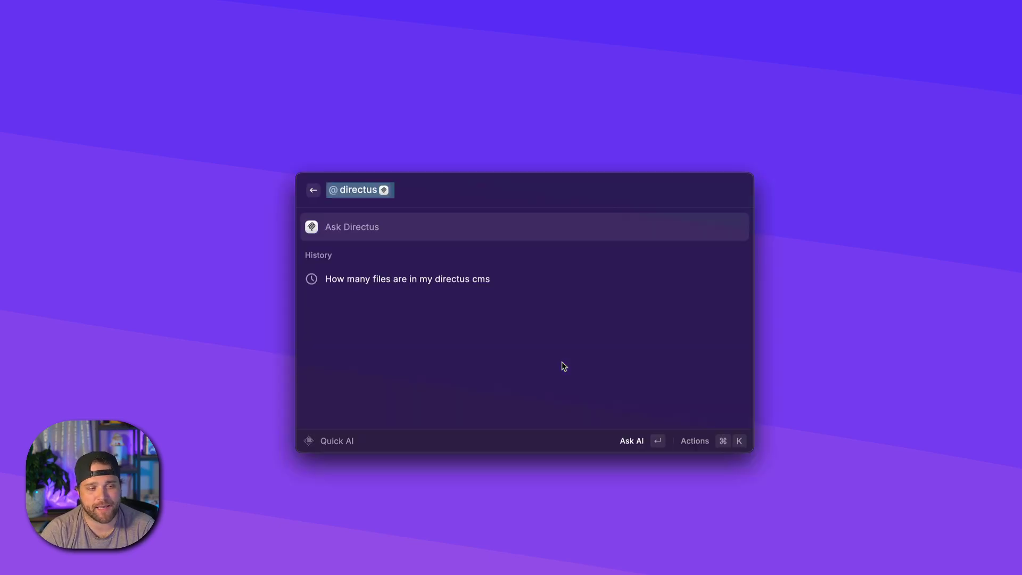
{"action": "key", "text": "Return"}
Find the Ask Directus MCP server in Raycast's Extensions settings by searching 'mcp'.
{"action": "key", "text": "Escape"}
{"action": "type", "text": "ext"}
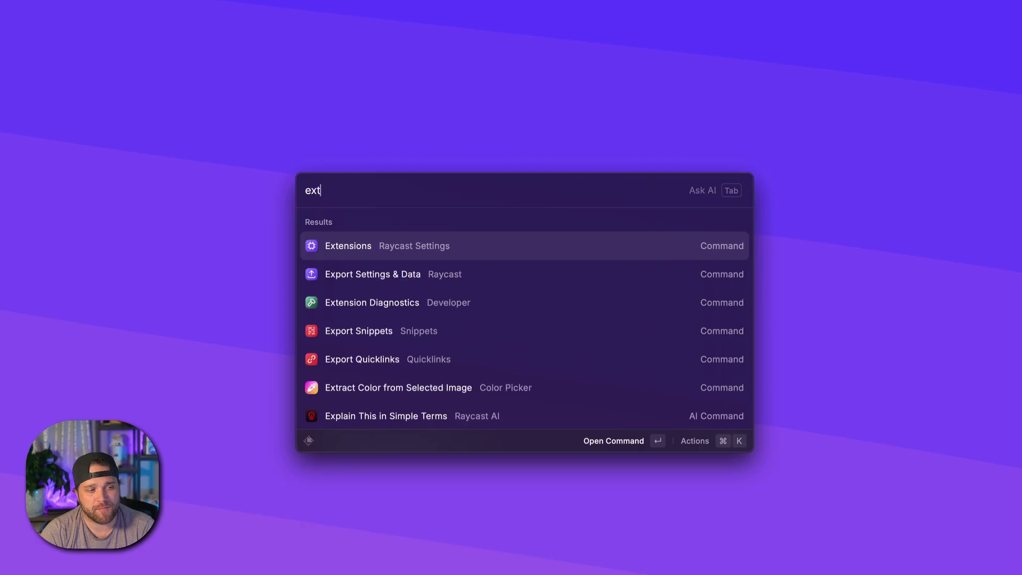
{"action": "key", "text": "Return"}
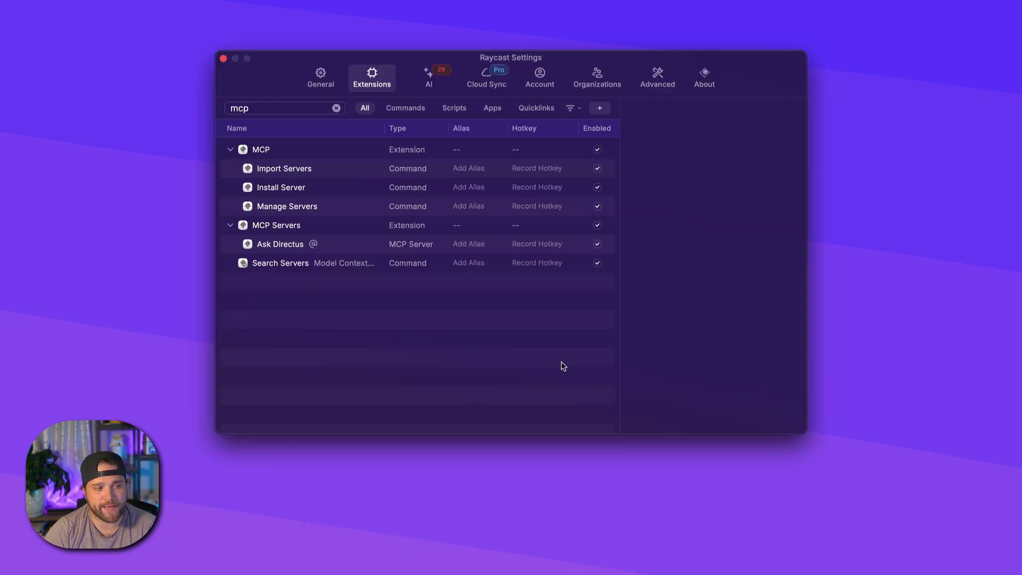
{"action": "left_click", "coordinate": [337, 108]}
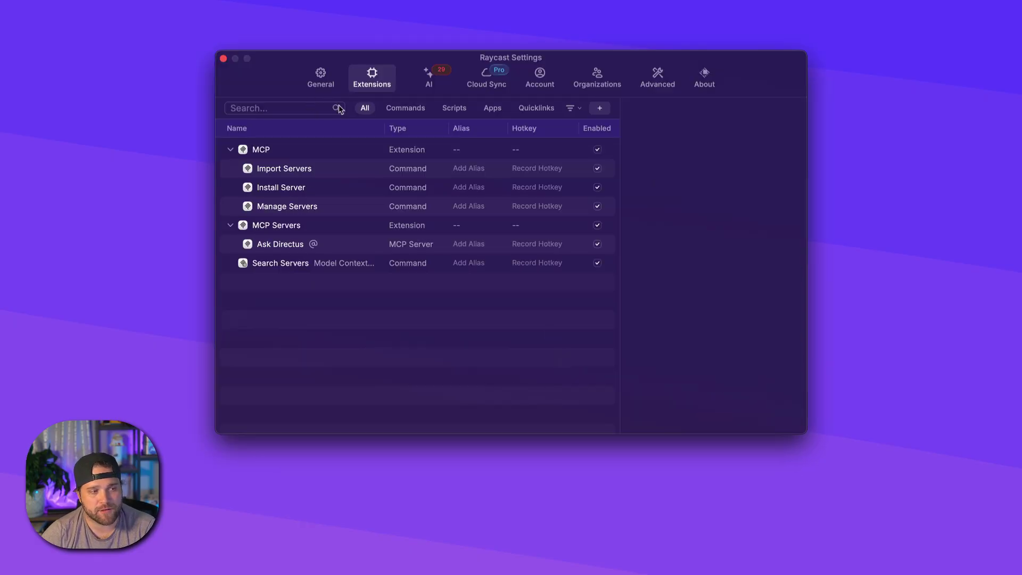
{"action": "left_click", "coordinate": [319, 107]}
{"action": "type", "text": "mcp"}
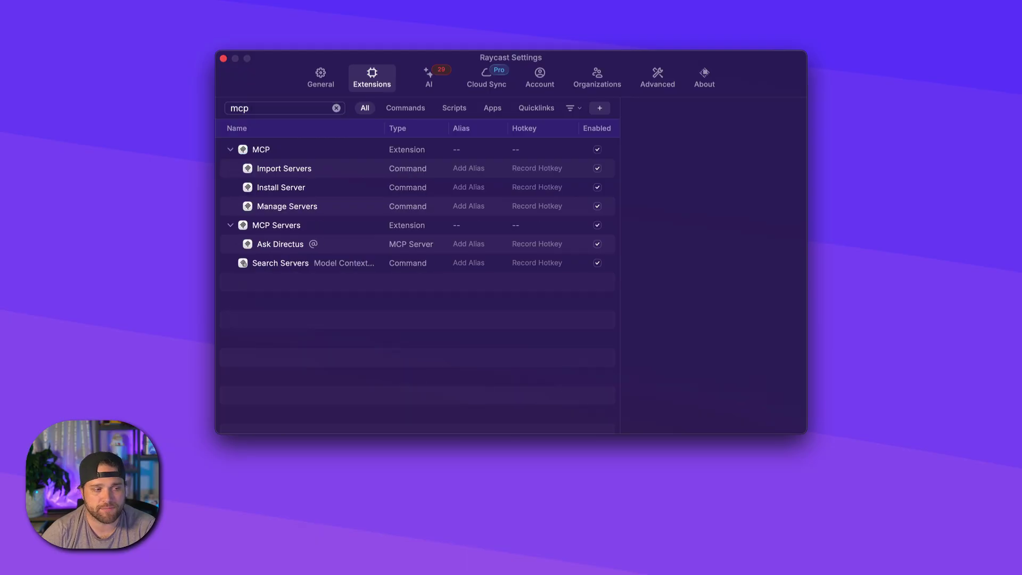
{"action": "left_click", "coordinate": [314, 247]}
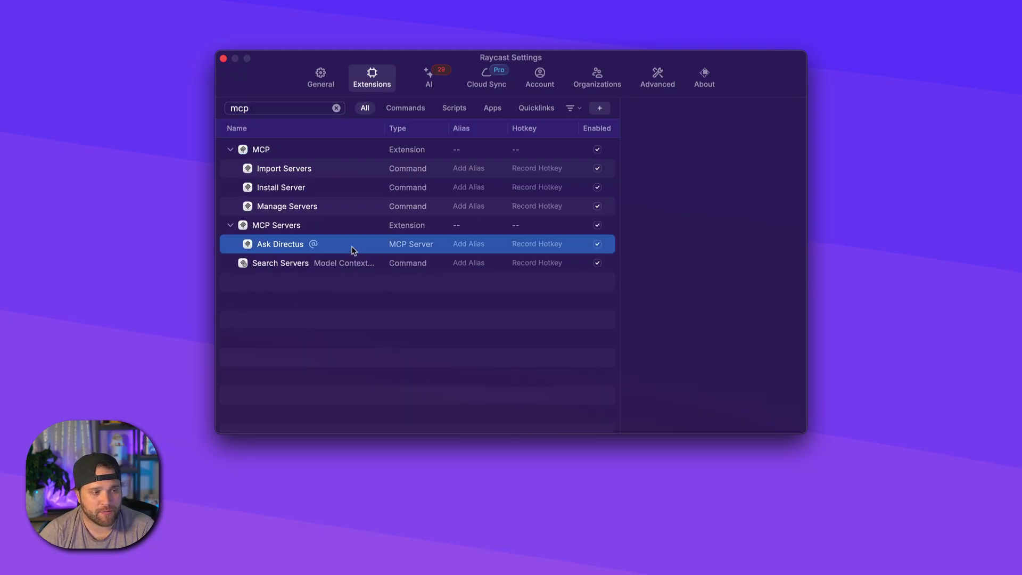
Give Ask Directus the custom instruction 'Make sure you always call the system-prompt tool first.'.
{"action": "left_click", "coordinate": [745, 250]}
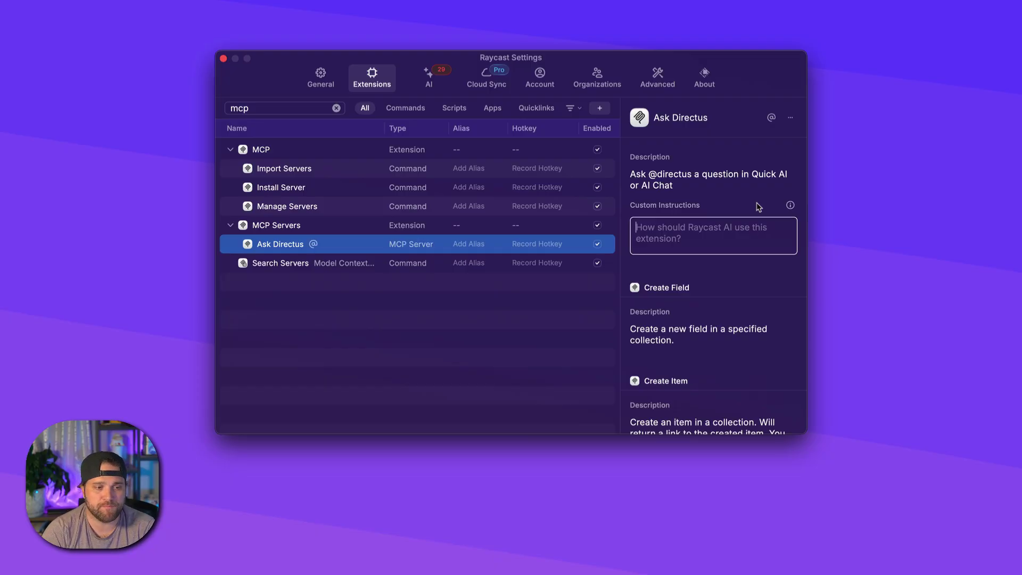
{"action": "type", "text": "Make sure you al"}
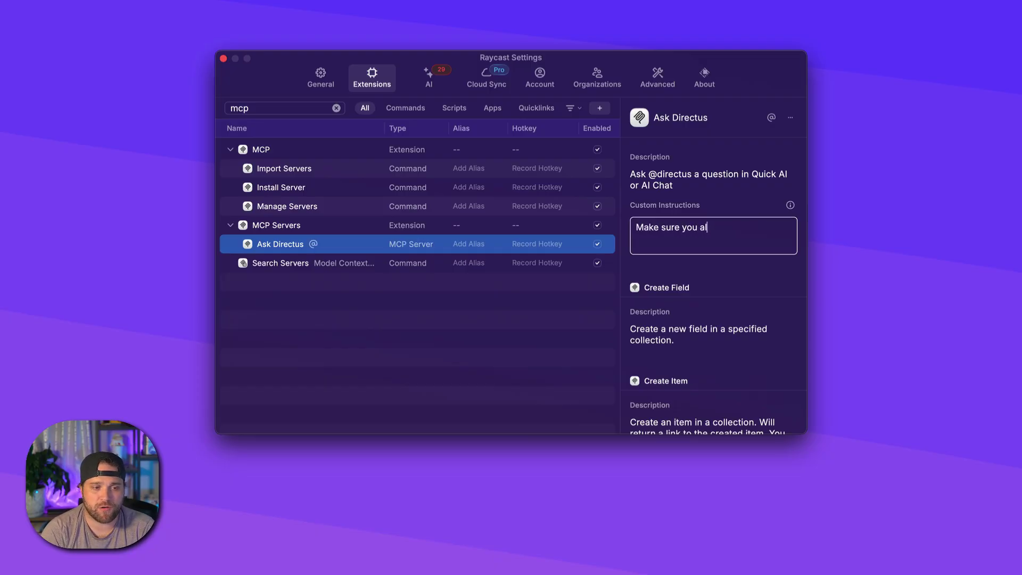
{"action": "type", "text": "ways call the "}
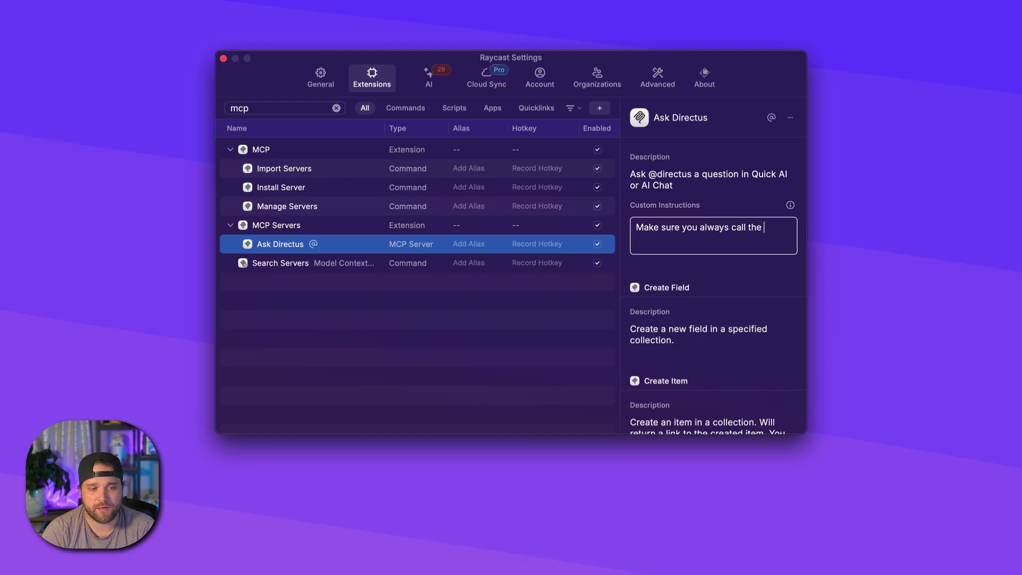
{"action": "type", "text": "system-"}
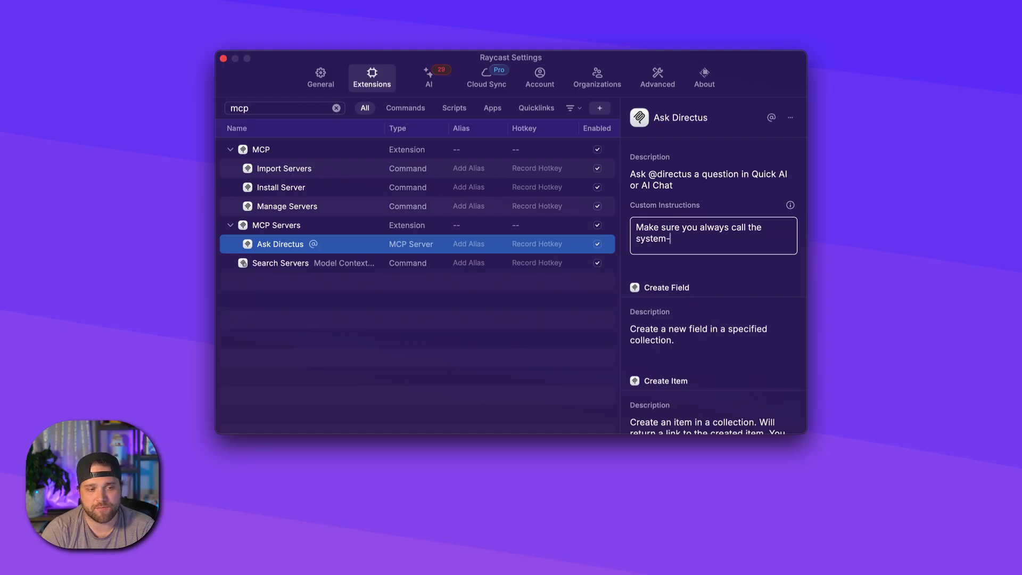
{"action": "type", "text": "prompt "}
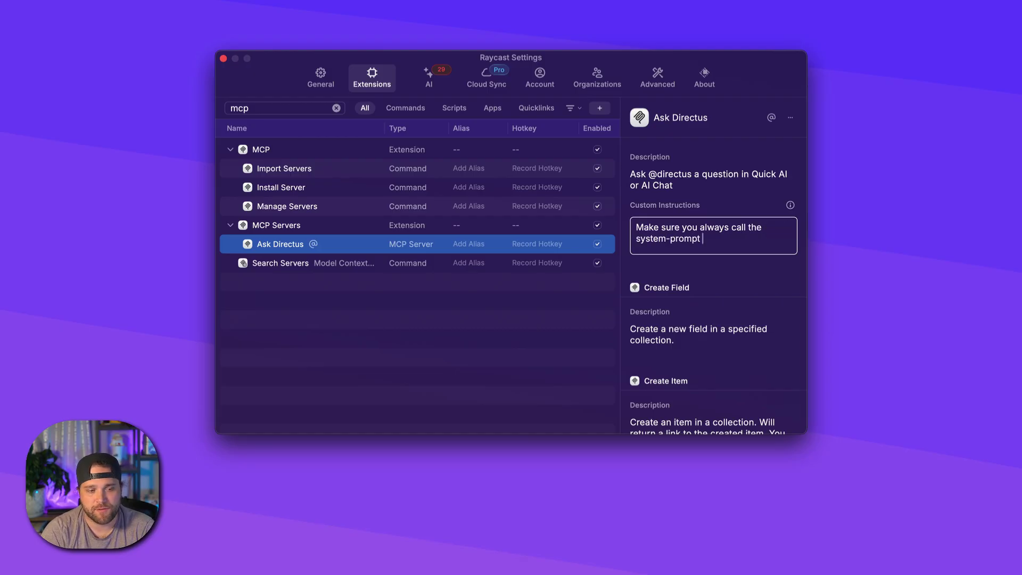
{"action": "type", "text": "tool first."}
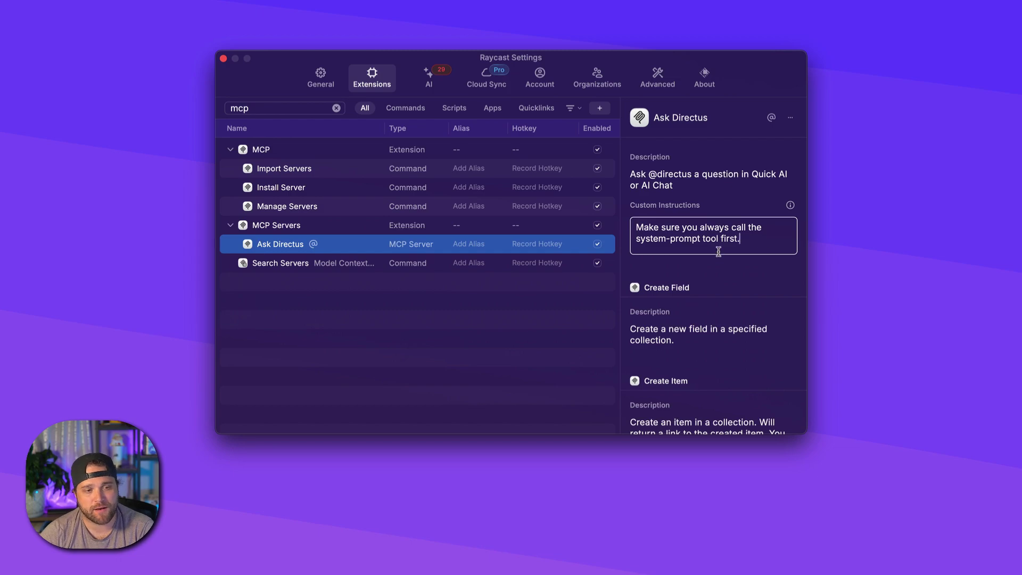
{"action": "left_click_drag", "start_coordinate": [767, 247], "coordinate": [617, 215]}
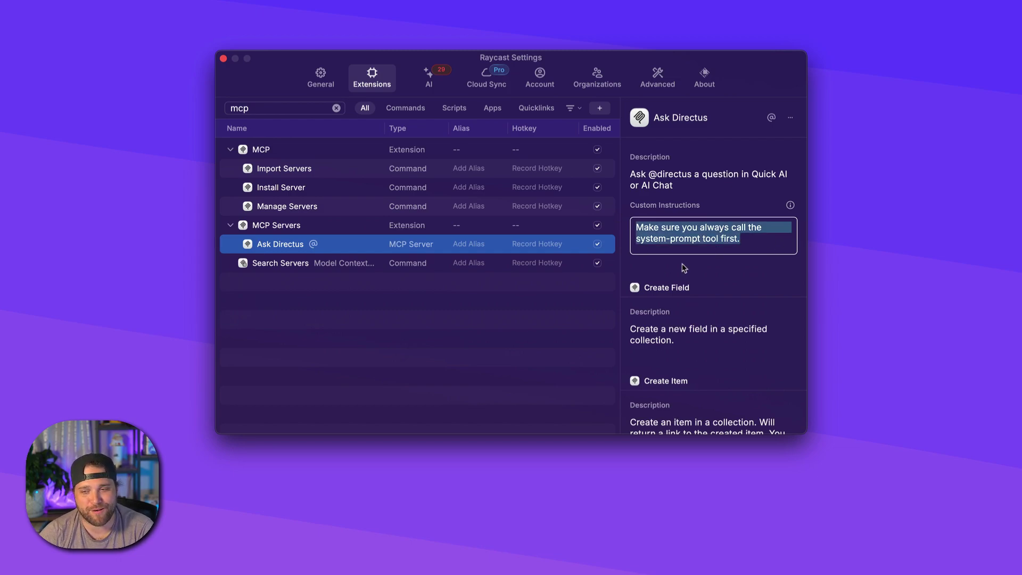
{"action": "left_click", "coordinate": [708, 251]}
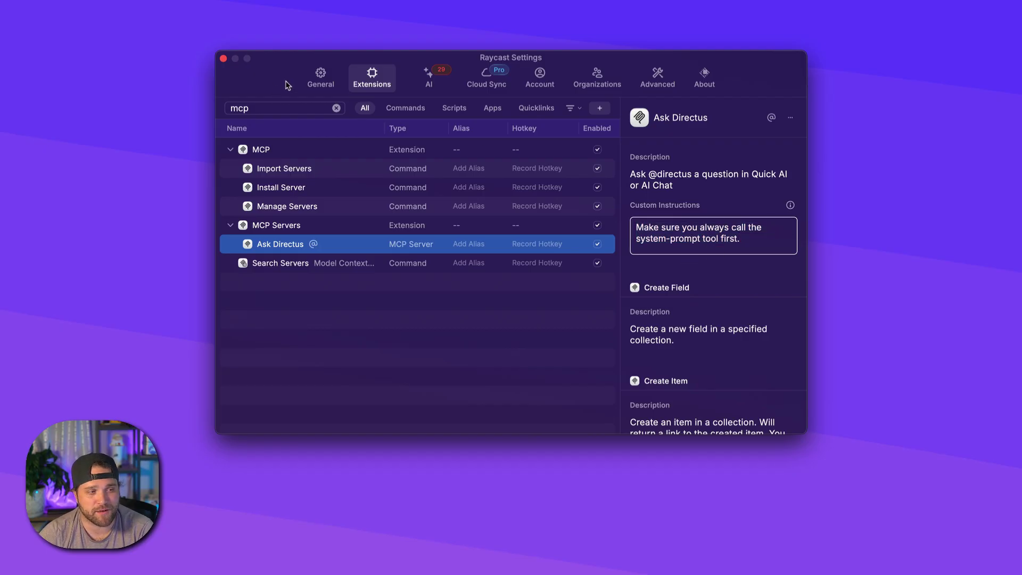
{"action": "scroll", "coordinate": [755, 241], "scroll_direction": "down", "scroll_amount": 15}
{"action": "left_click", "coordinate": [550, 407]}
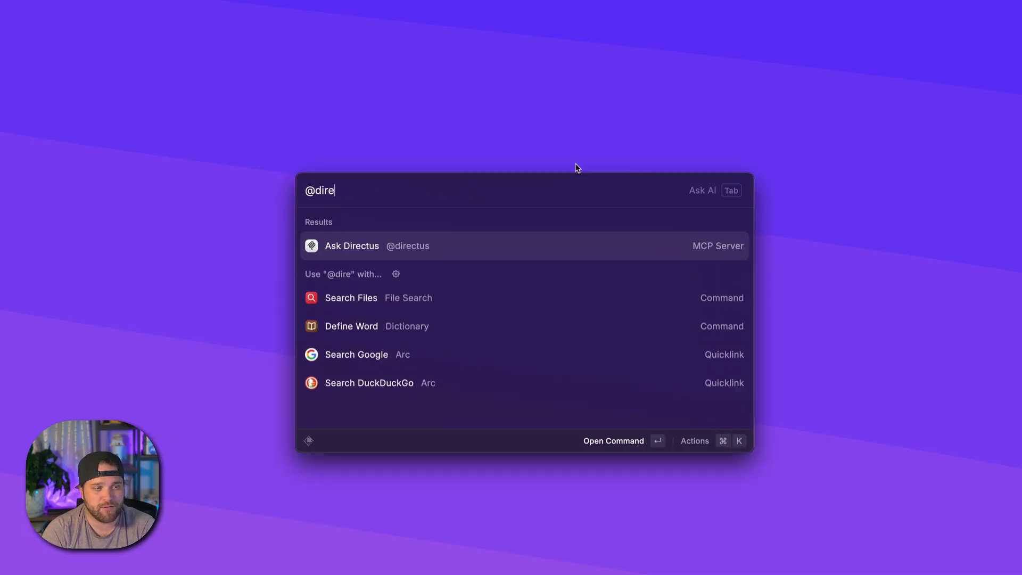
{"action": "key", "text": "Return"}
{"action": "type", "text": "how man"}
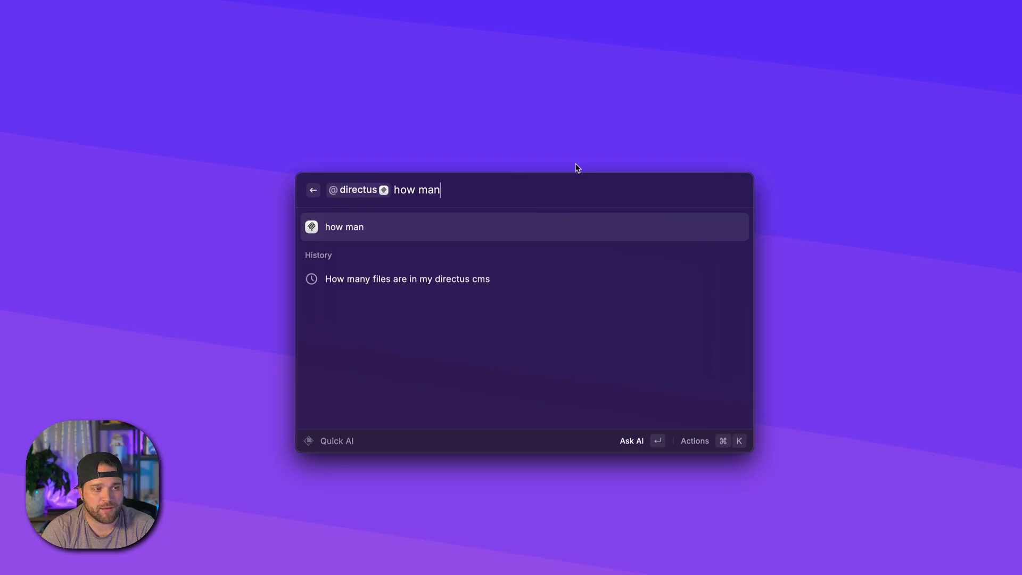
{"action": "type", "text": "y blog posts are there"}
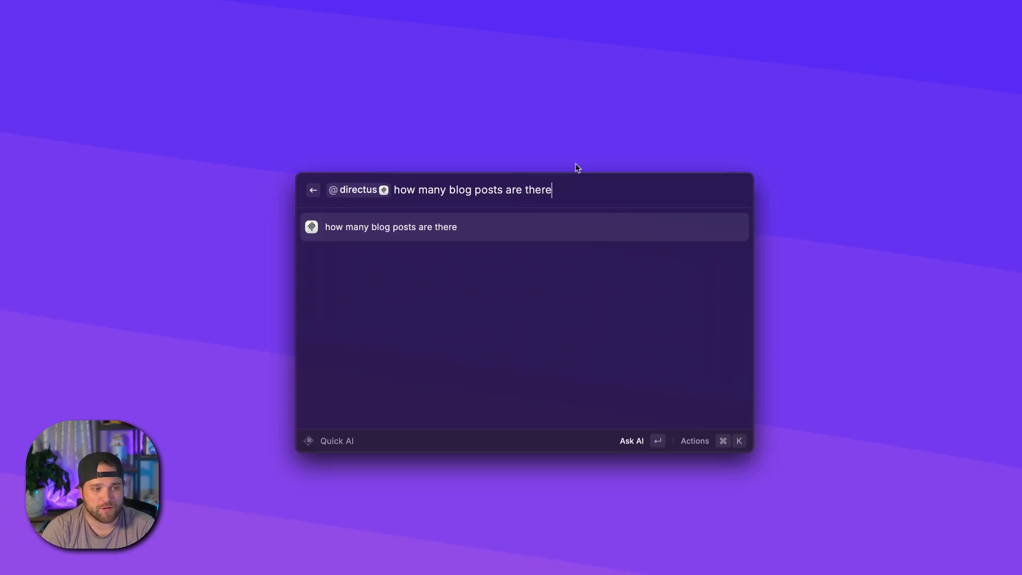
{"action": "key", "text": "Return"}
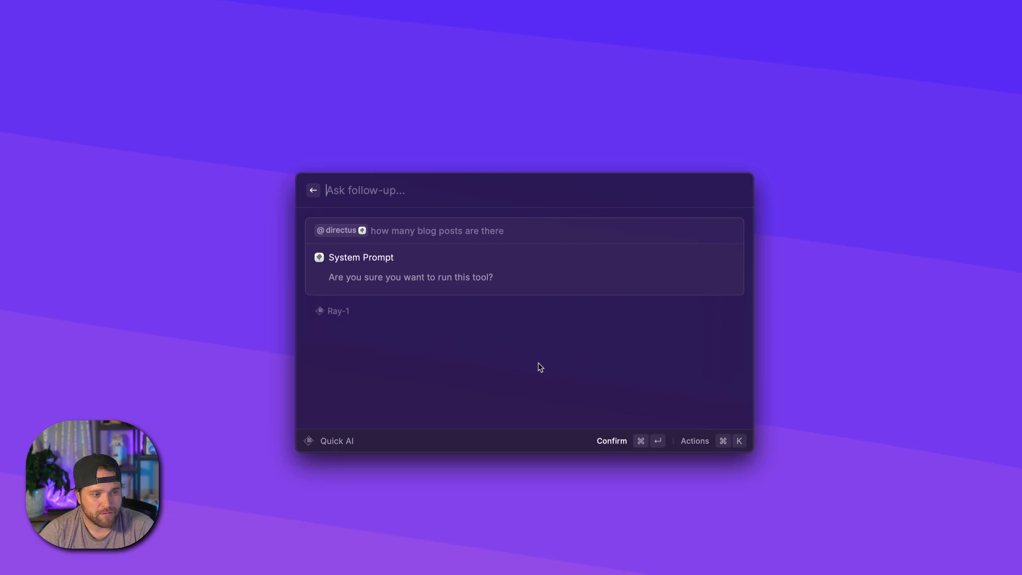
{"action": "key", "text": "Return"}
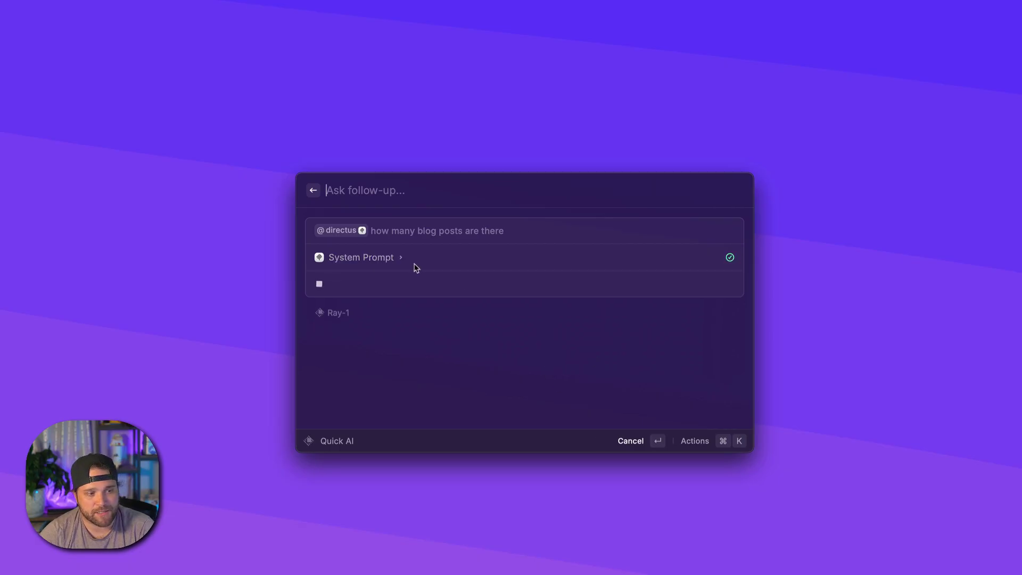
{"action": "left_click", "coordinate": [402, 259]}
{"action": "left_click", "coordinate": [402, 258]}
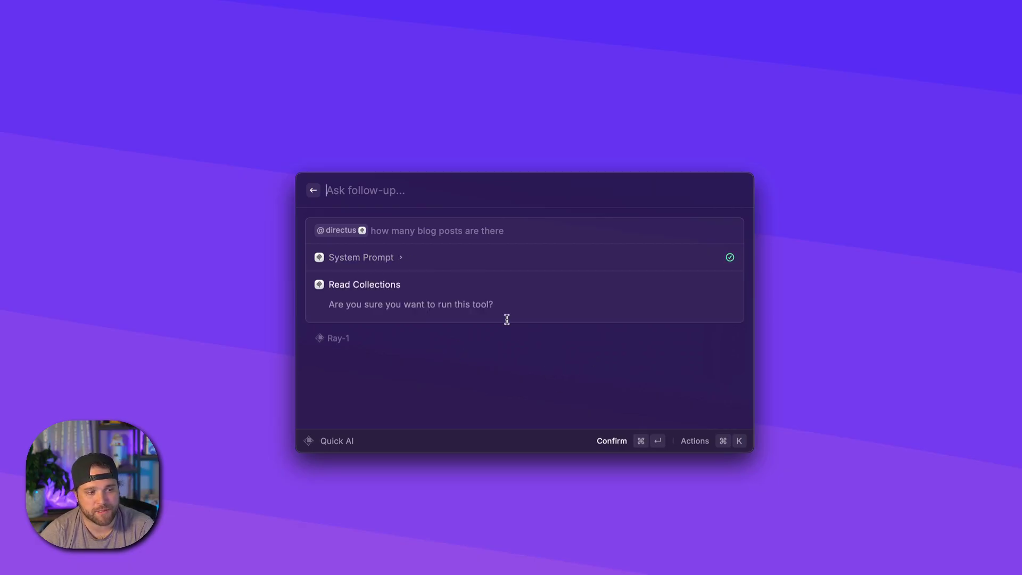
{"action": "key", "text": "super+Return"}
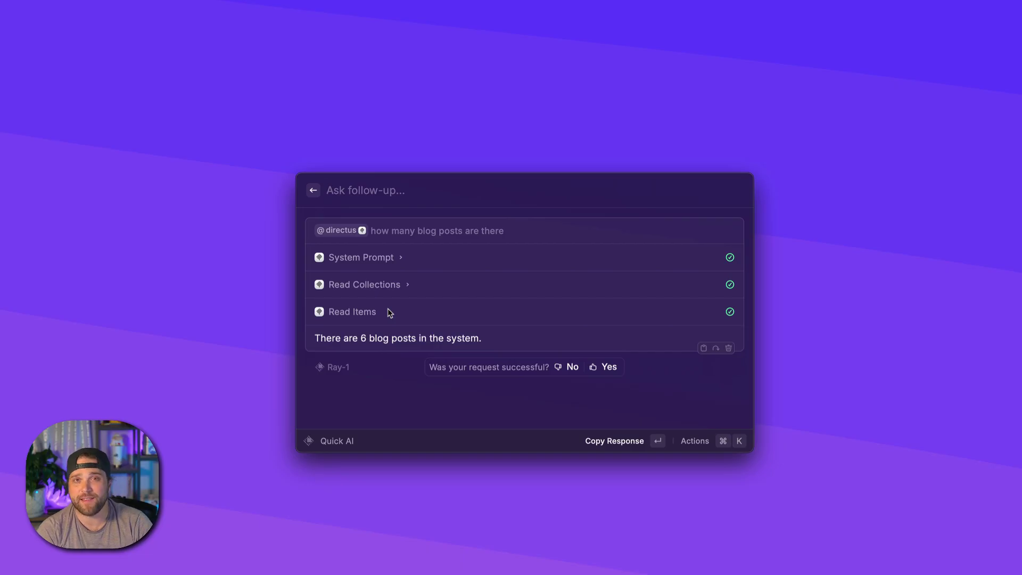
Follow up asking how many of those blog posts are about rabbits.
{"action": "type", "text": "how many "}
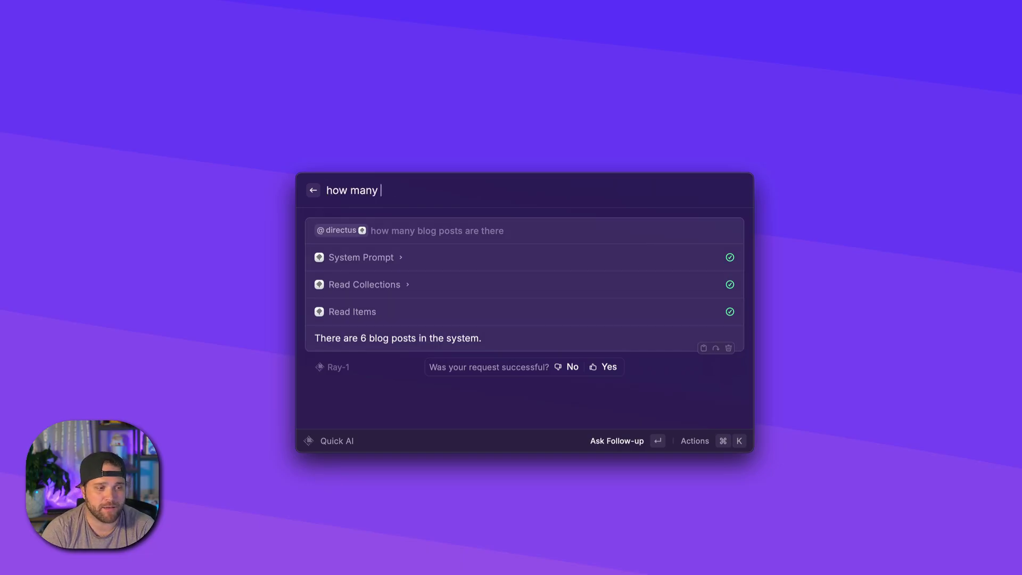
{"action": "type", "text": "of those are "}
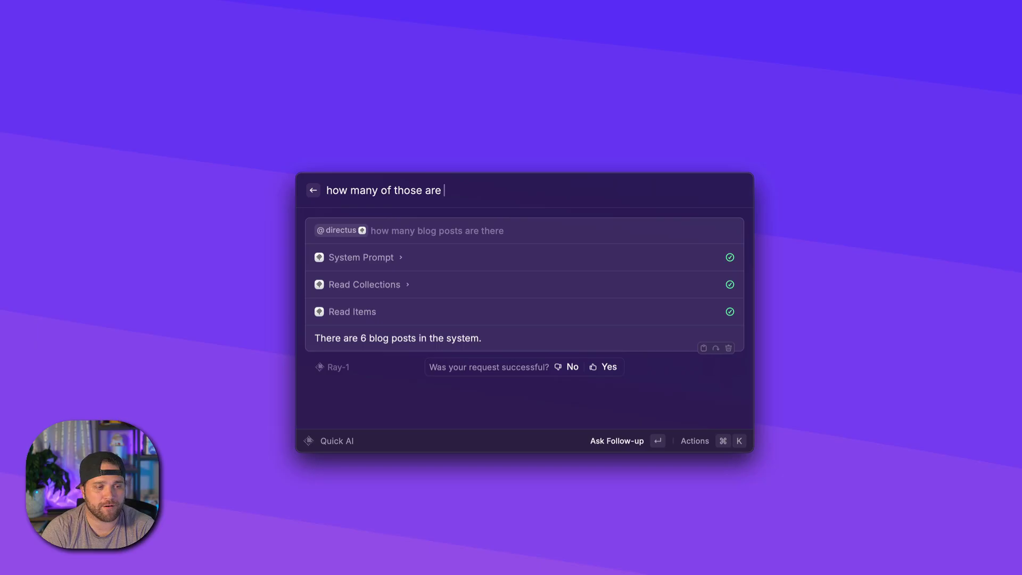
{"action": "type", "text": "about rab"}
{"action": "key", "text": "BackSpace"}
{"action": "key", "text": "BackSpace"}
{"action": "key", "text": "BackSpace"}
{"action": "type", "text": "about rabbit"}
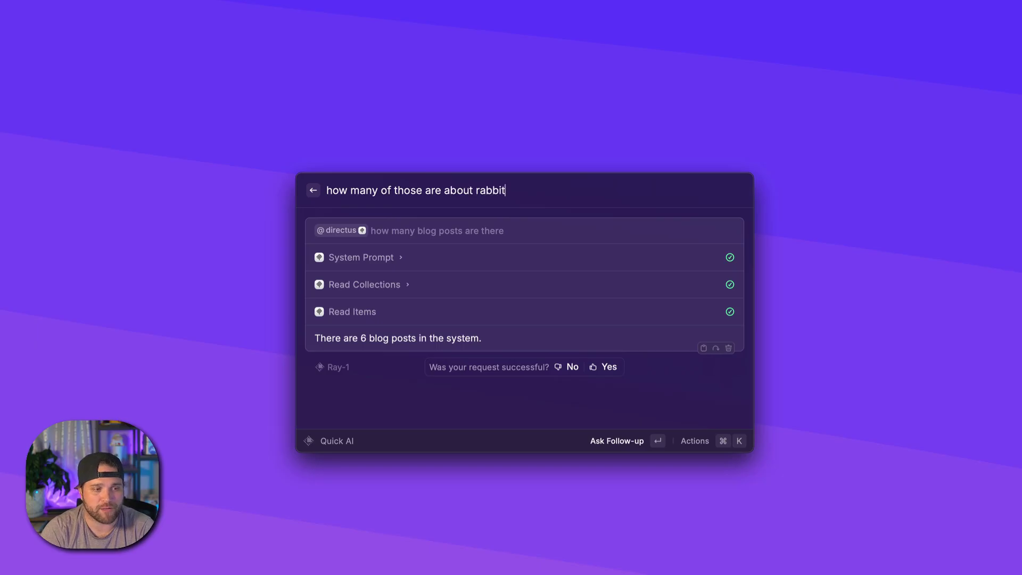
{"action": "type", "text": "s"}
{"action": "key", "text": "Return"}
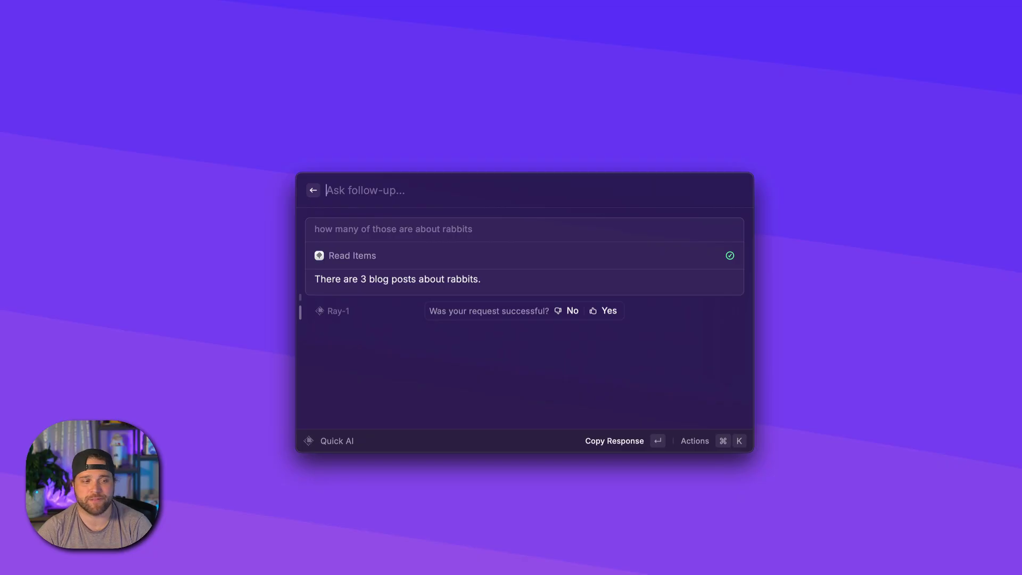
{"action": "right_click", "coordinate": [352, 573]}
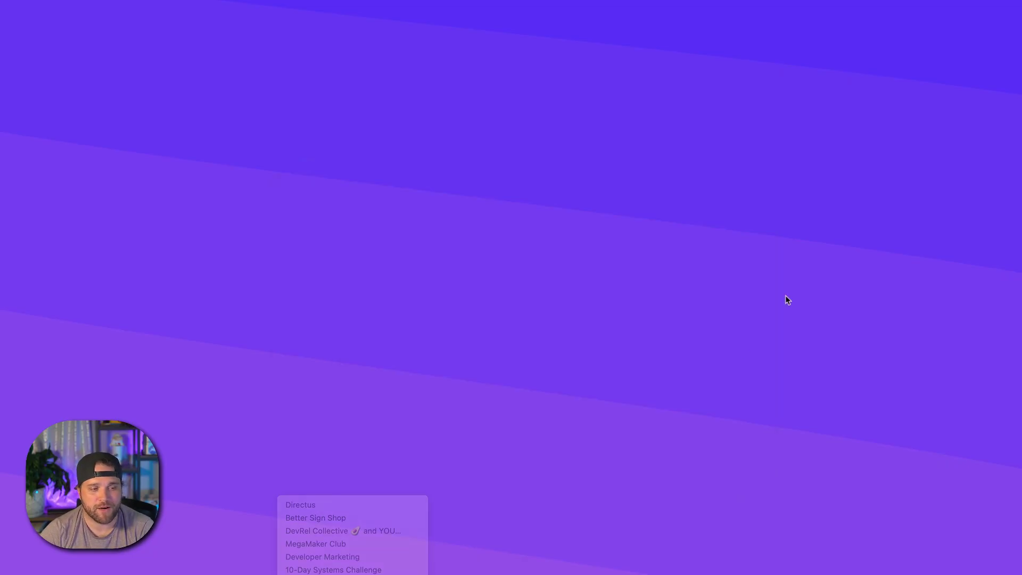